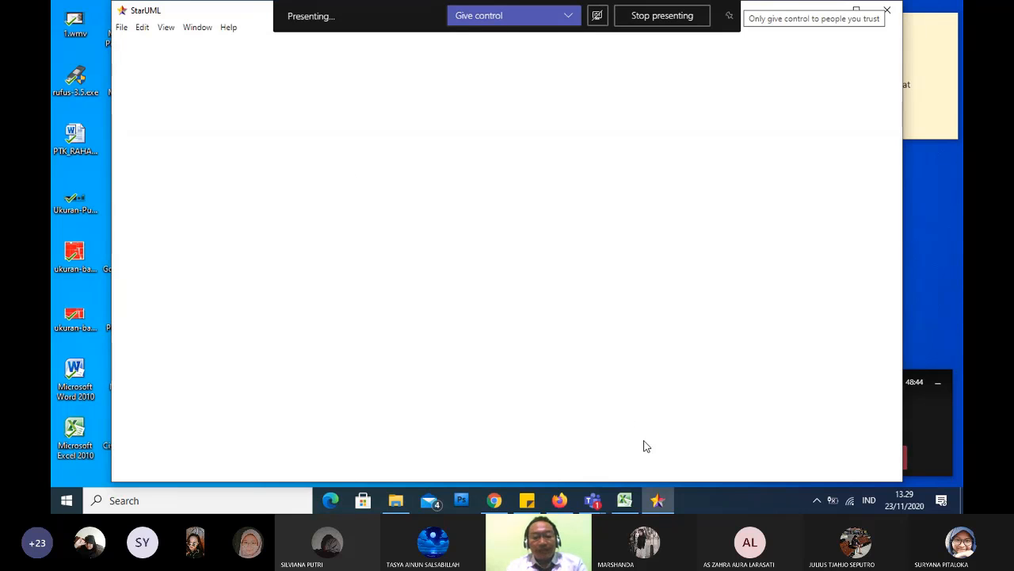
# Switch to StarUML and dismiss the unregistered version notice
pyautogui.click(665, 504)
pyautogui.click(659, 501)
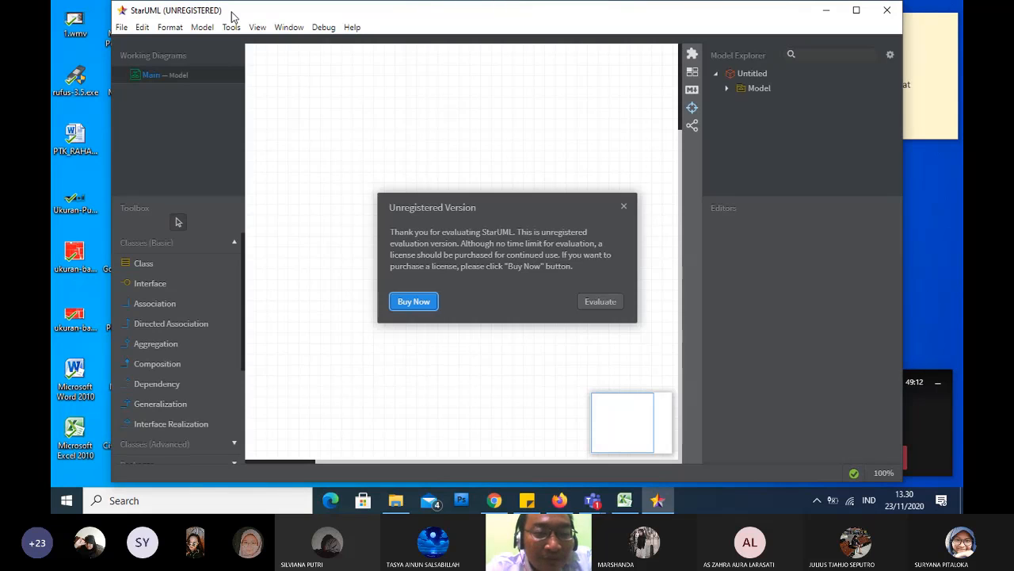
pyautogui.click(622, 205)
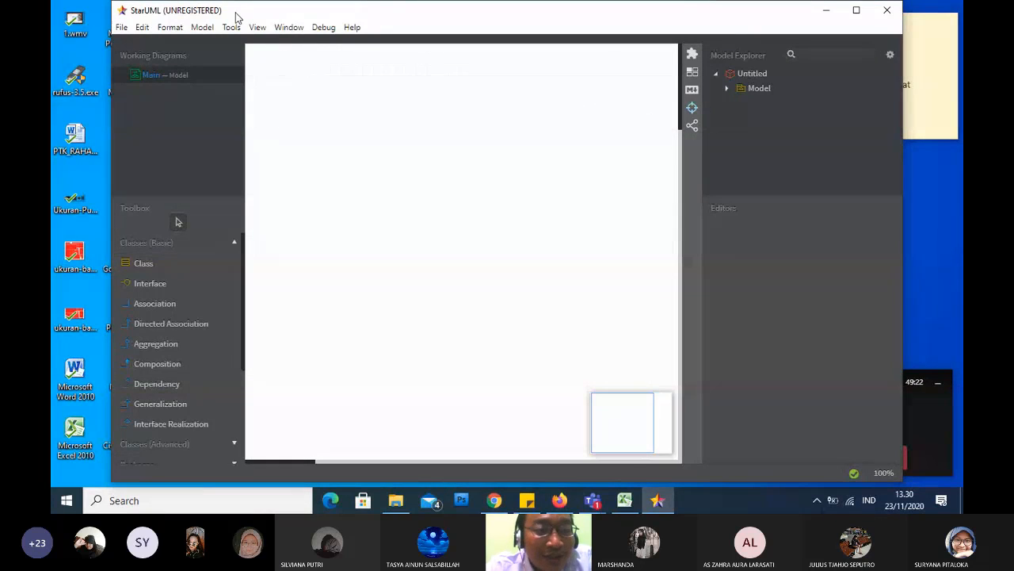
# Create a new empty project and dismiss the evaluation notice
pyautogui.click(202, 29)
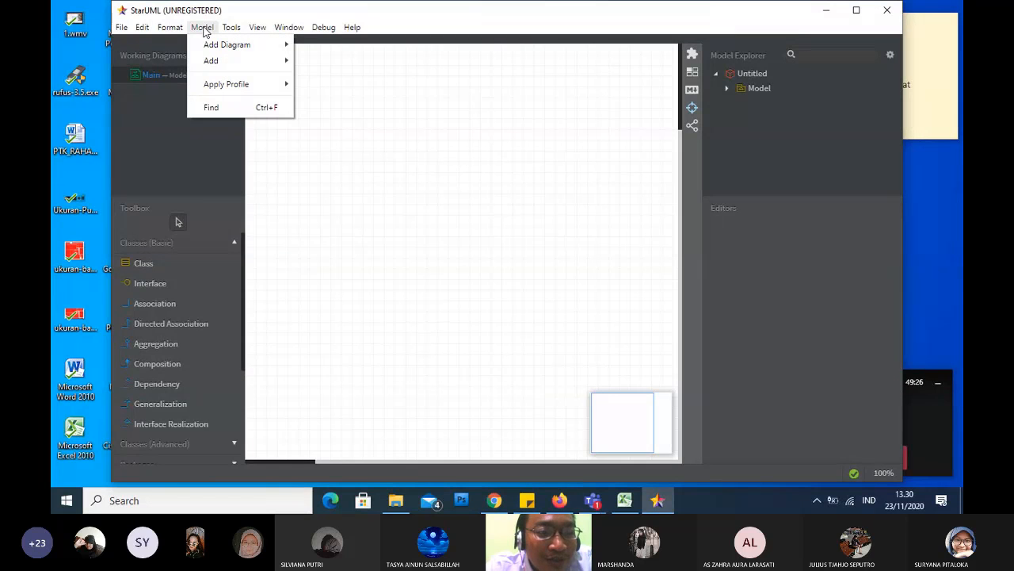
pyautogui.moveTo(121, 32)
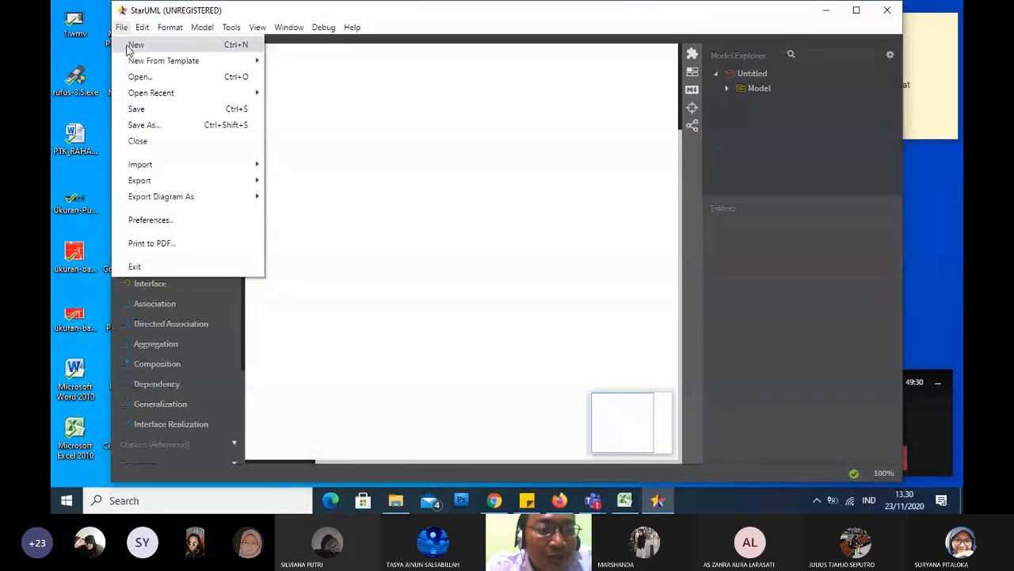
pyautogui.click(128, 46)
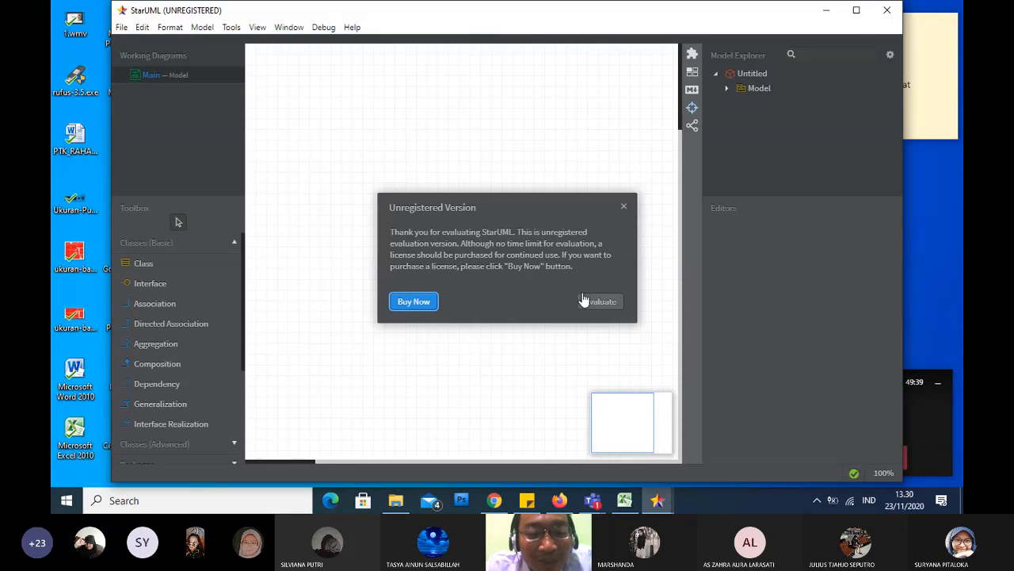
pyautogui.click(587, 298)
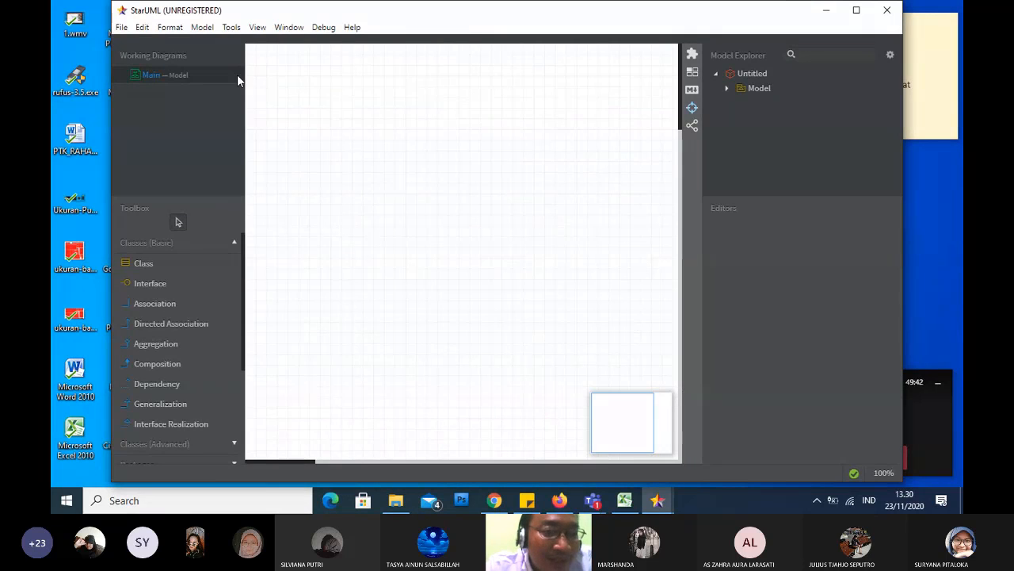
# Add an Activity Diagram to the project
pyautogui.click(200, 27)
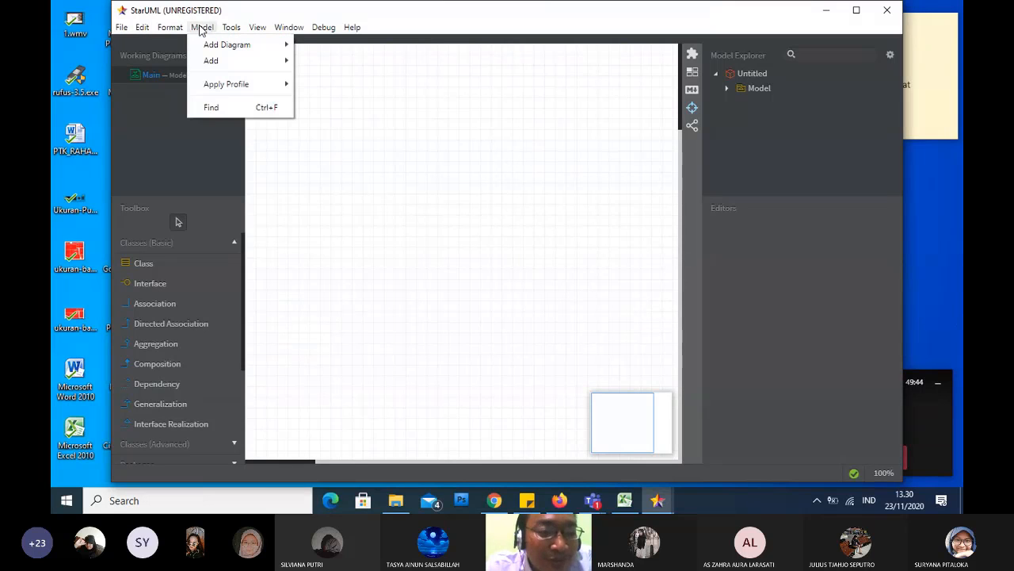
pyautogui.moveTo(231, 43)
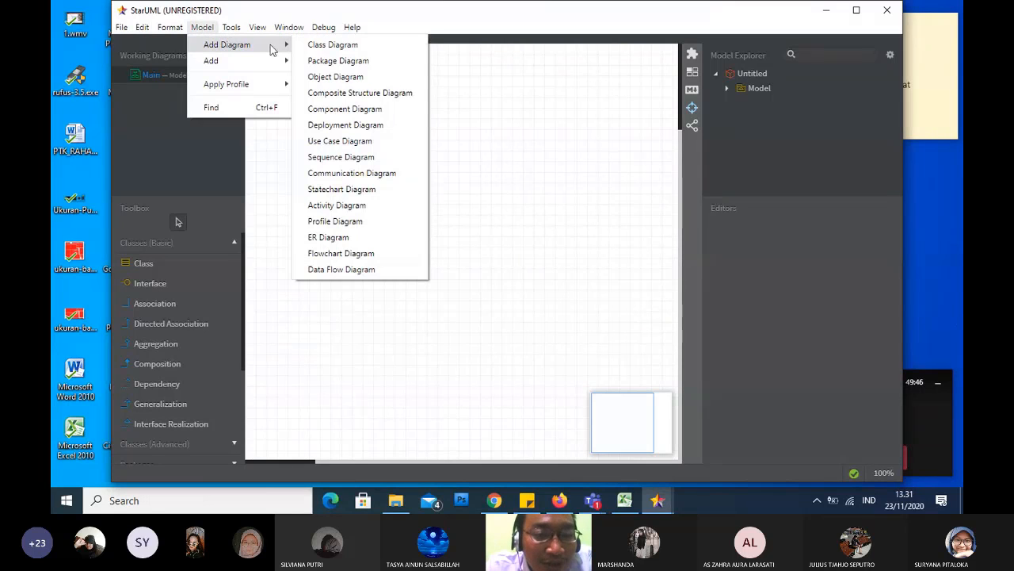
pyautogui.click(377, 204)
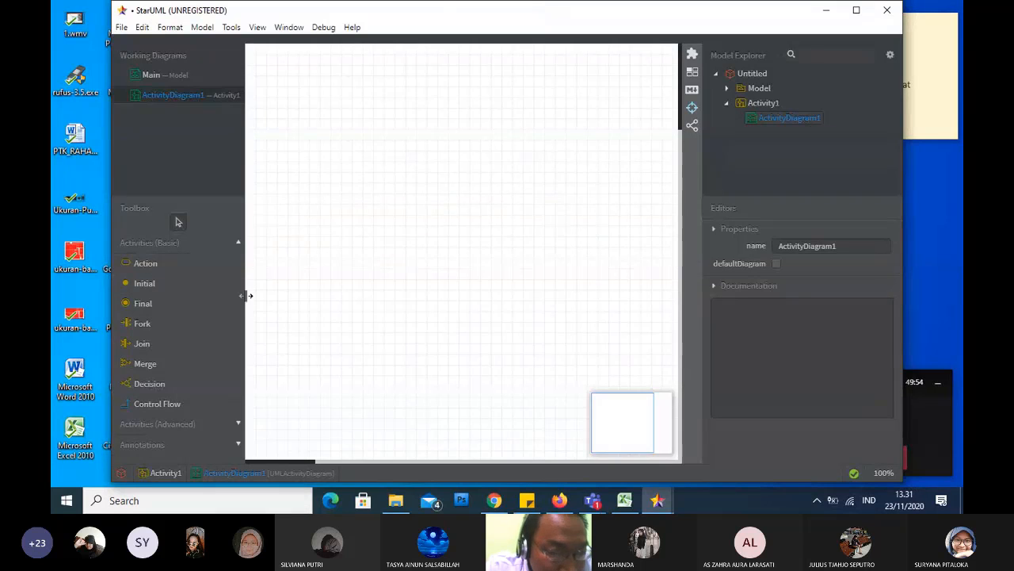
# Reveal the advanced activity elements and place a vertical swimlane named "user" in the upper part of the canvas
pyautogui.click(235, 428)
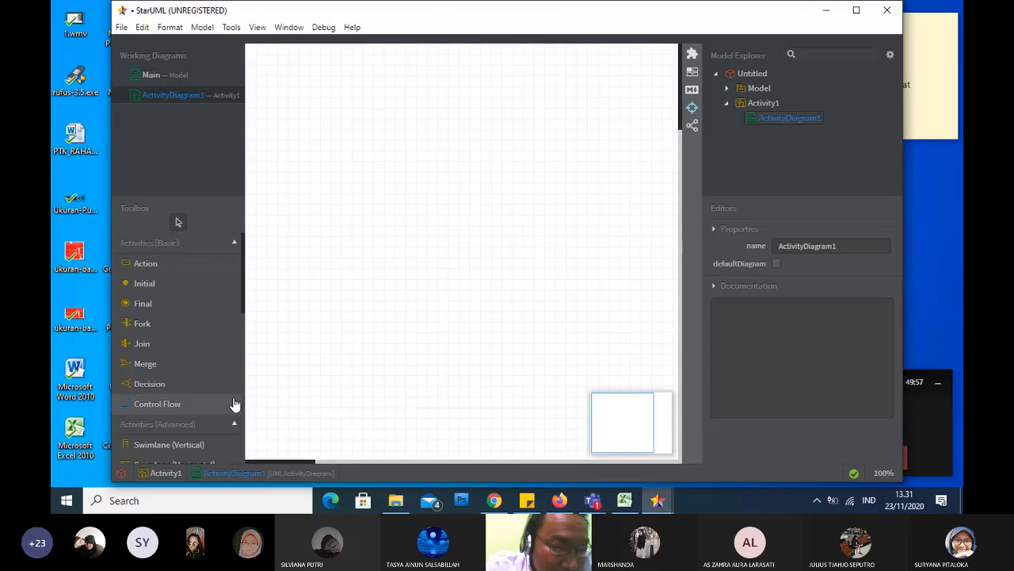
pyautogui.scroll(-5, 243, 392)
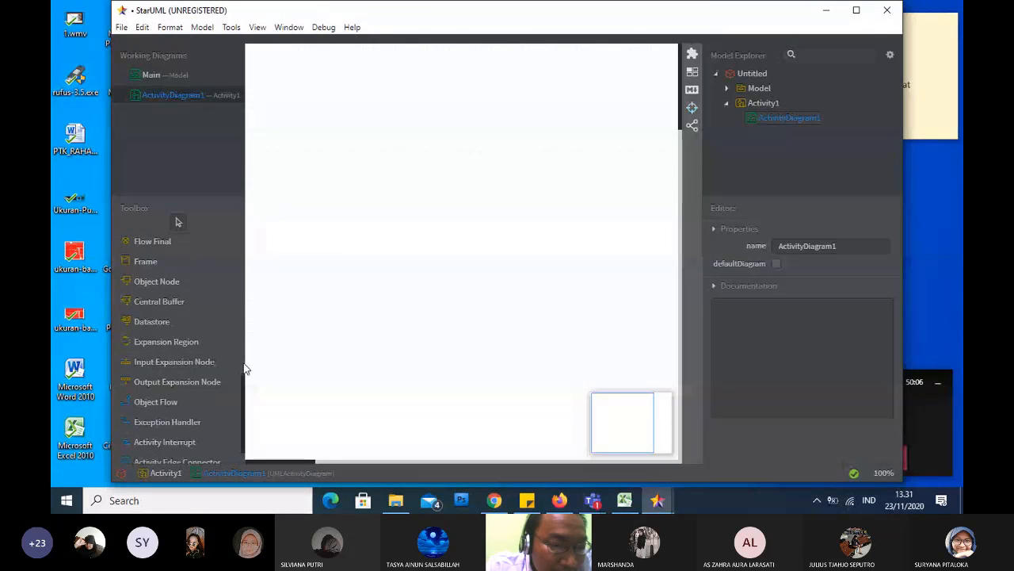
pyautogui.scroll(3, 246, 368)
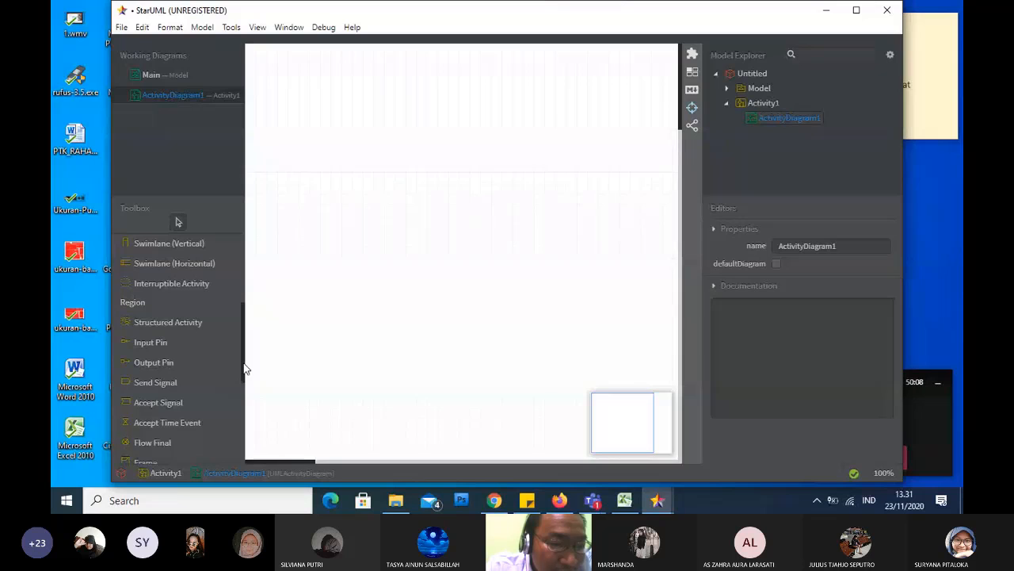
pyautogui.moveTo(244, 364); pyautogui.dragTo(241, 341)
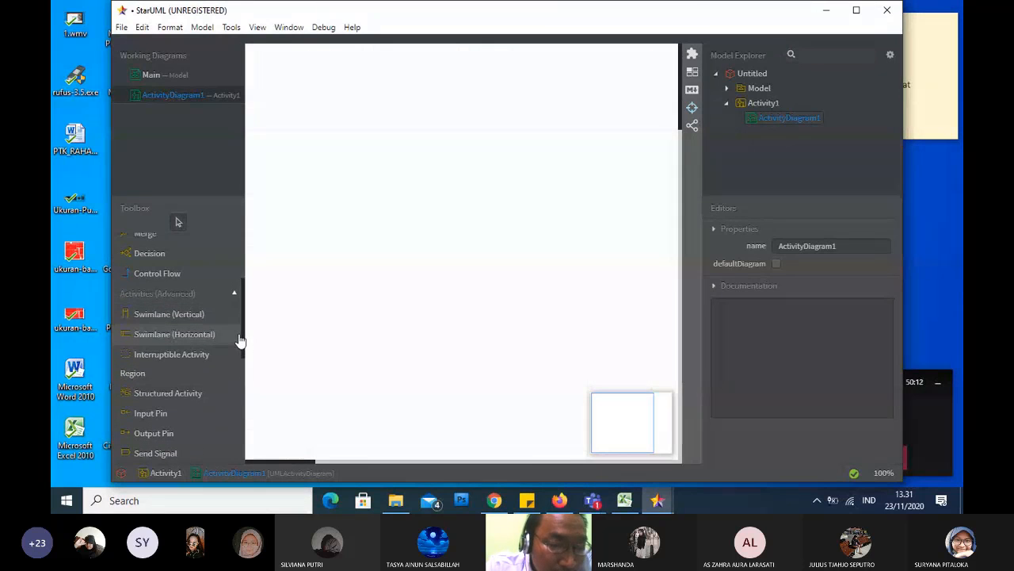
pyautogui.moveTo(242, 333)
pyautogui.mouseDown()
pyautogui.moveTo(246, 294)
pyautogui.moveTo(245, 335)
pyautogui.mouseUp()
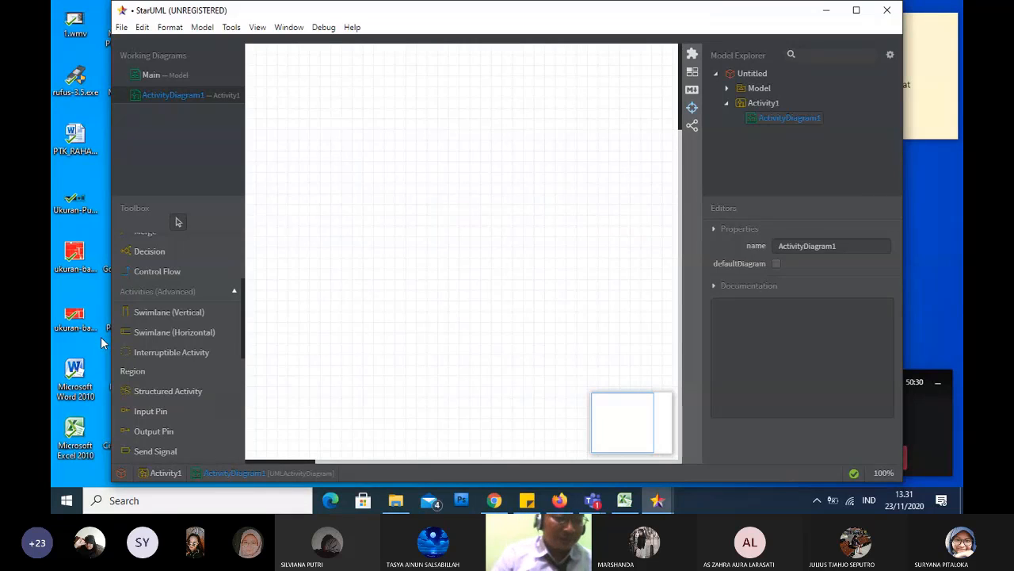
pyautogui.click(149, 318)
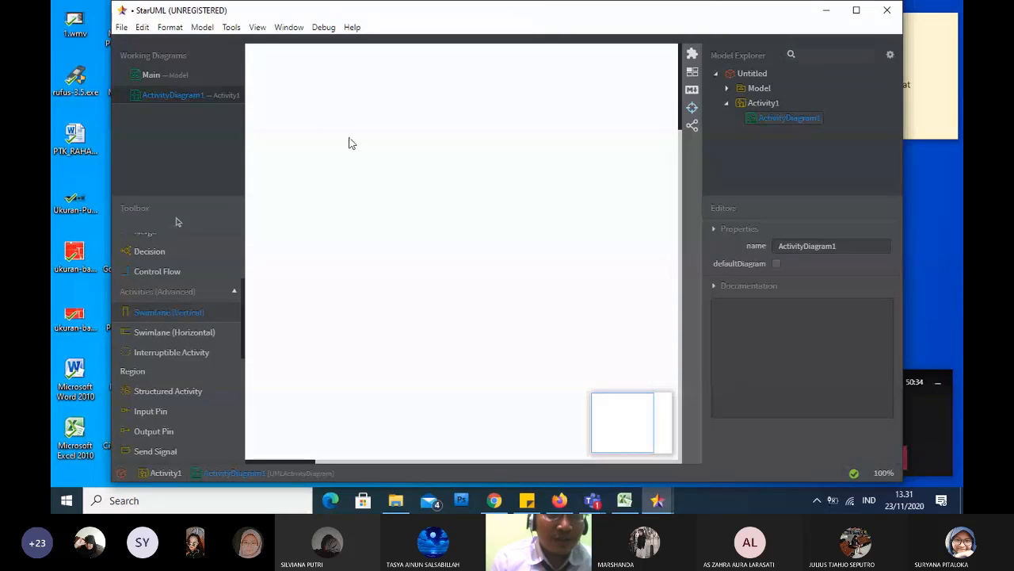
pyautogui.click(345, 108)
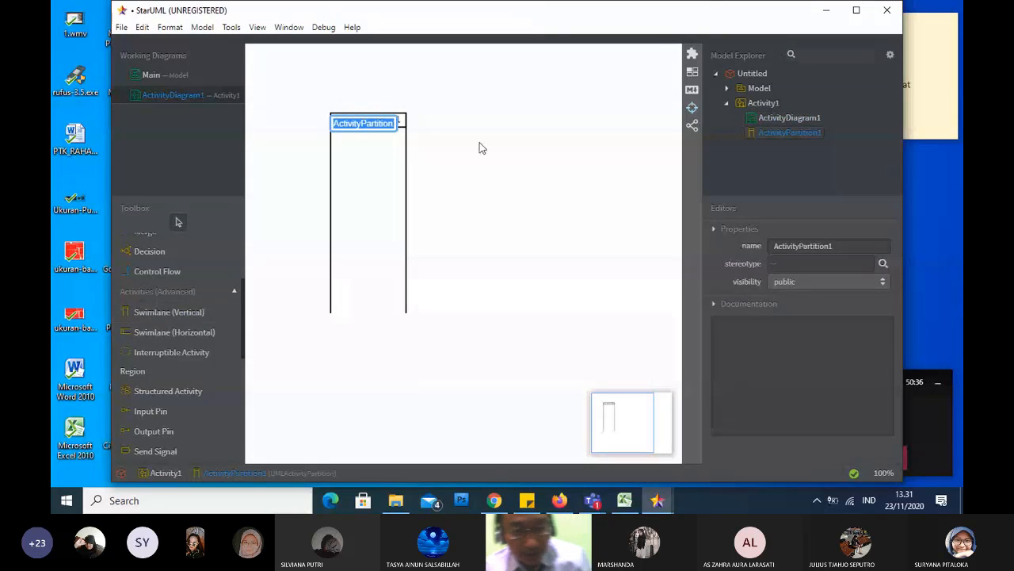
pyautogui.write('user')
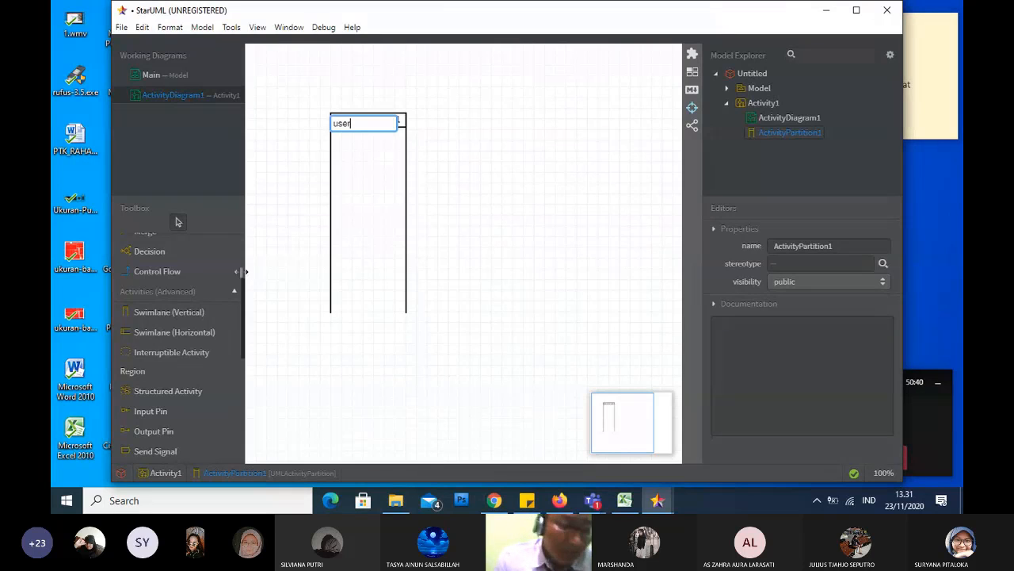
# Place a second vertical swimlane to the right of the user swimlane
pyautogui.click(208, 319)
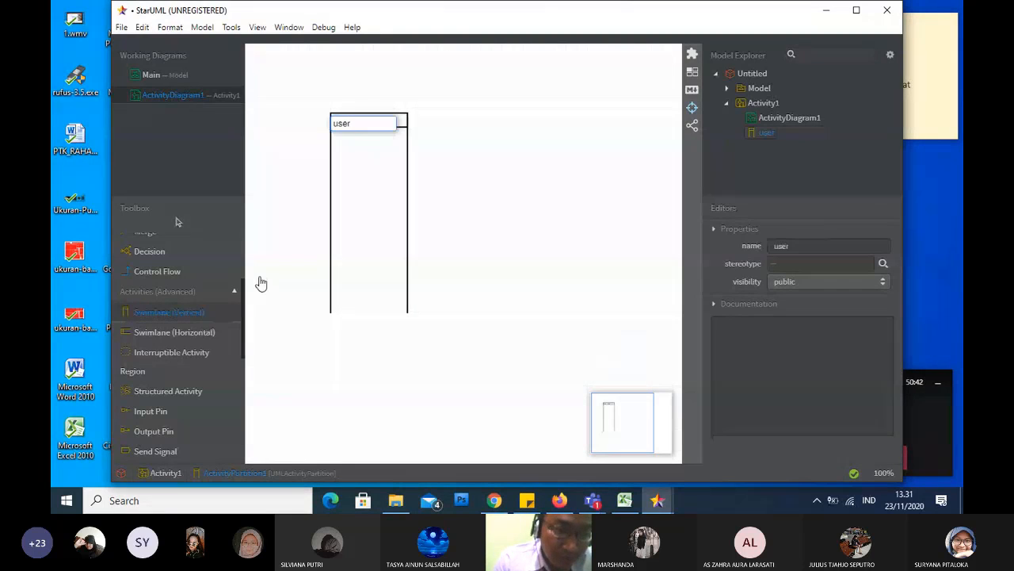
pyautogui.click(437, 130)
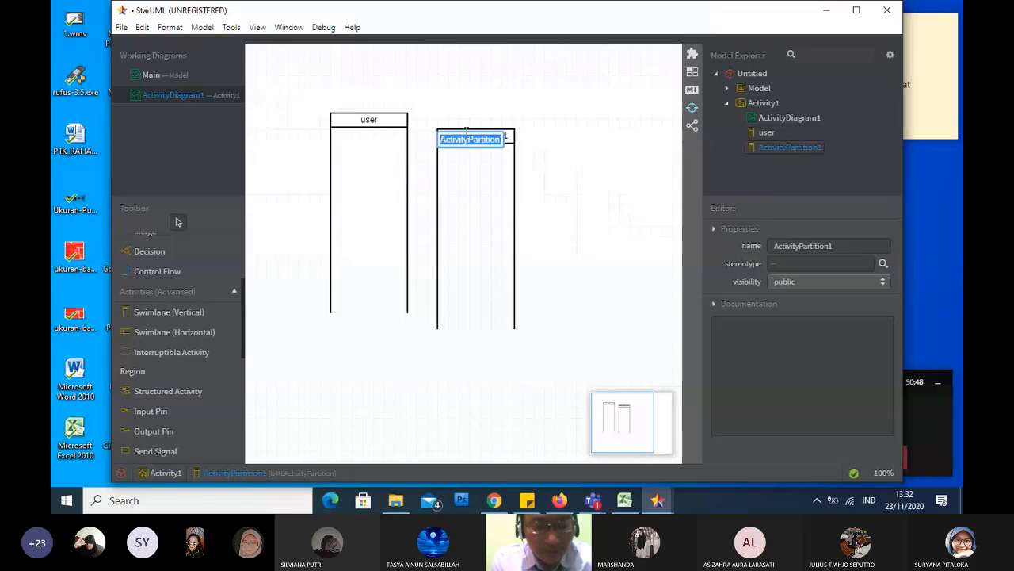
pyautogui.write('sit')
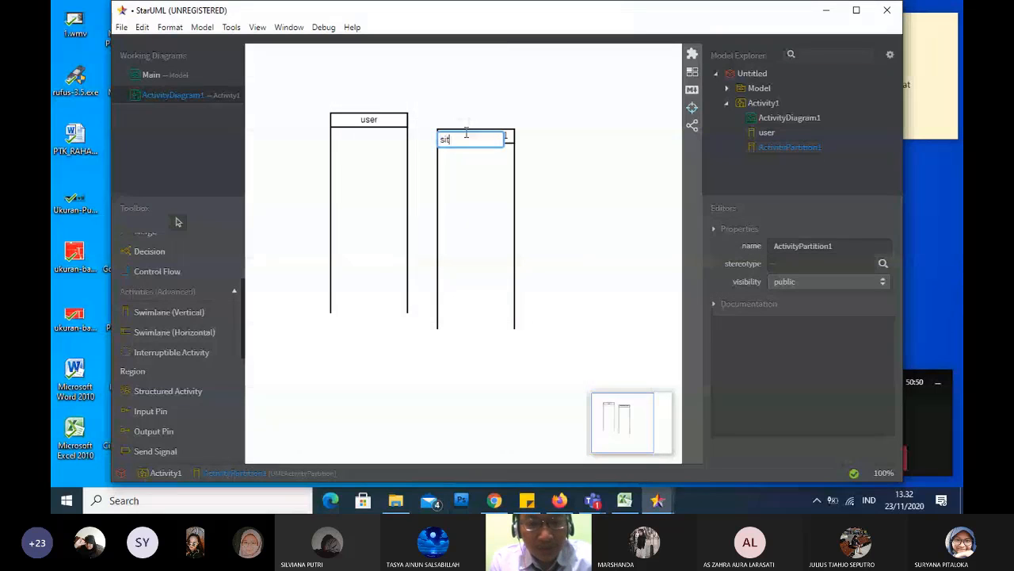
pyautogui.write('e')
pyautogui.press('BackSpace')
pyautogui.press('BackSpace')
pyautogui.write('s')
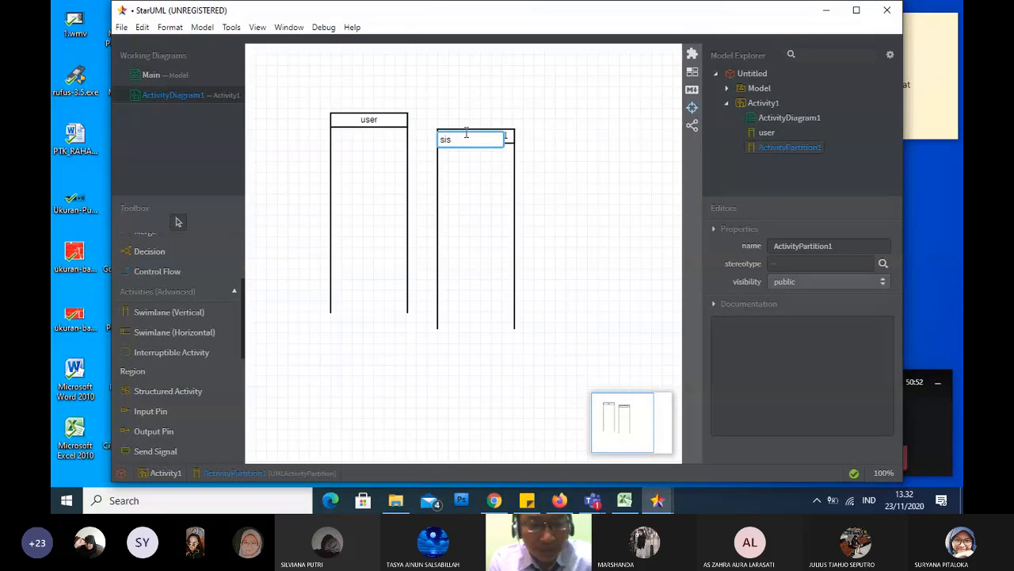
pyautogui.write('tem')
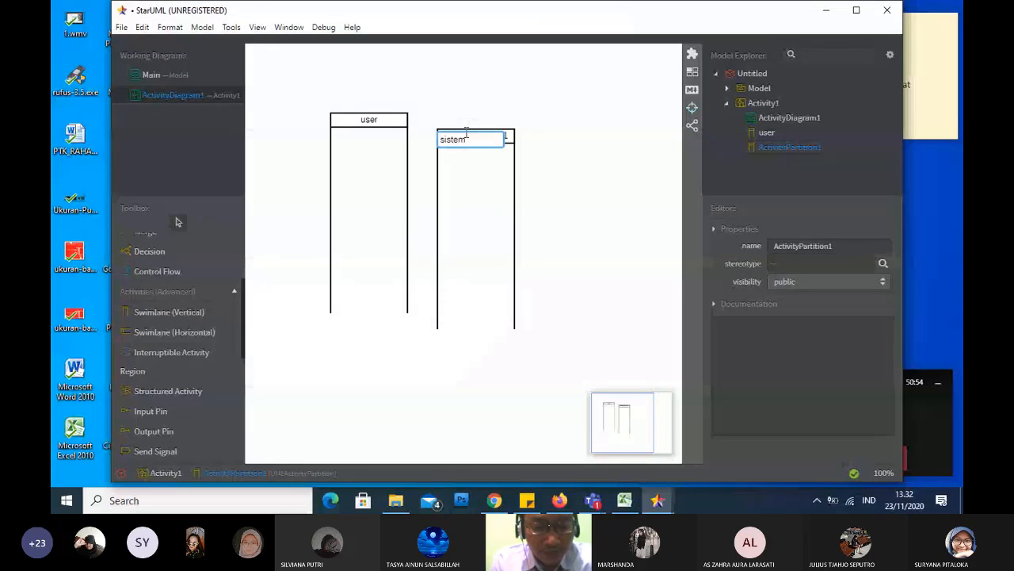
pyautogui.write(' a')
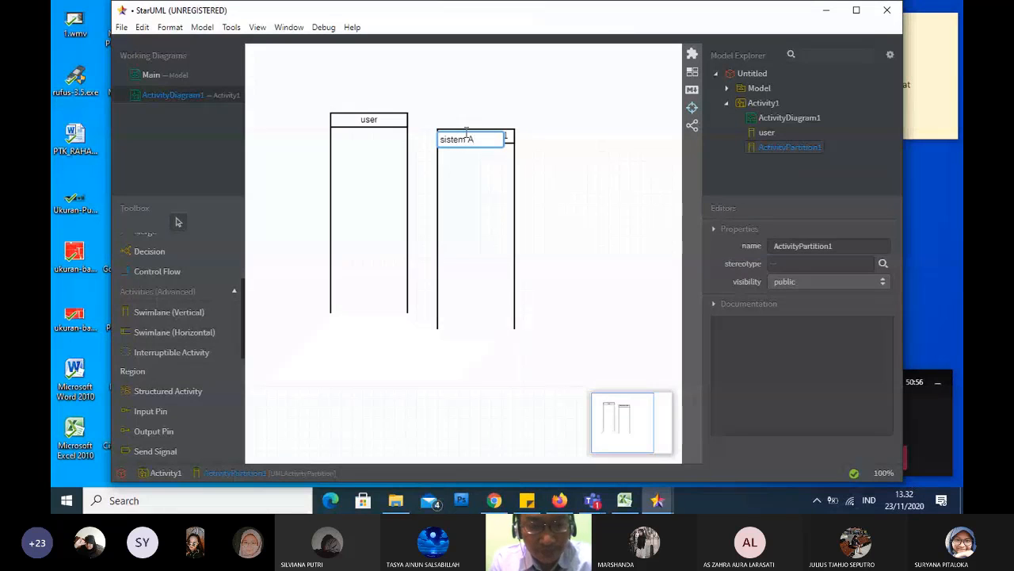
pyautogui.press('BackSpace')
pyautogui.press('BackSpace')
pyautogui.press('BackSpace')
pyautogui.press('BackSpace')
pyautogui.press('BackSpace')
pyautogui.press('BackSpace')
pyautogui.press('BackSpace')
pyautogui.press('BackSpace')
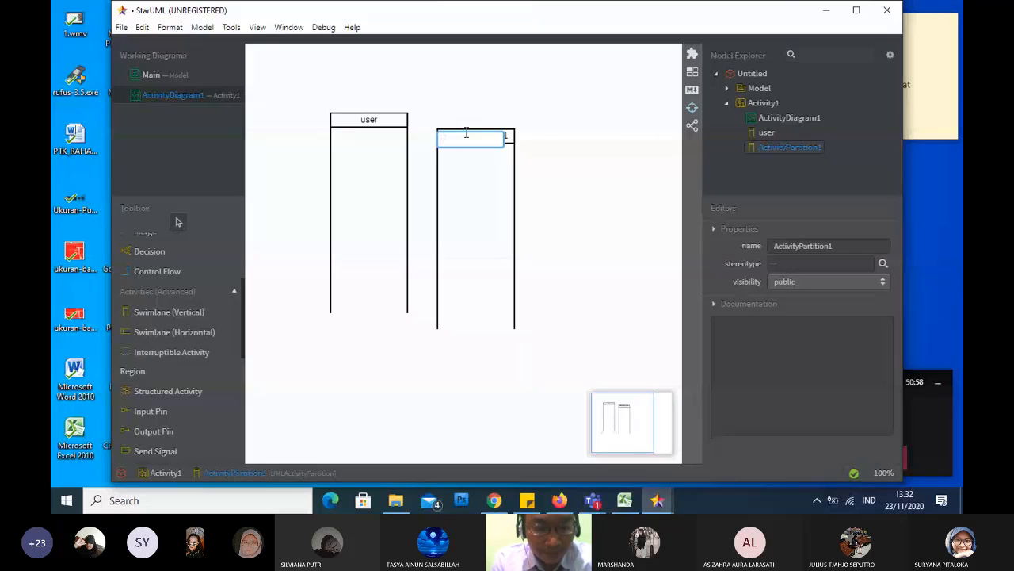
# Name the second swimlane "Login Facebook" and move it level with and directly beside the user swimlane
pyautogui.write('u')
pyautogui.write('ogi')
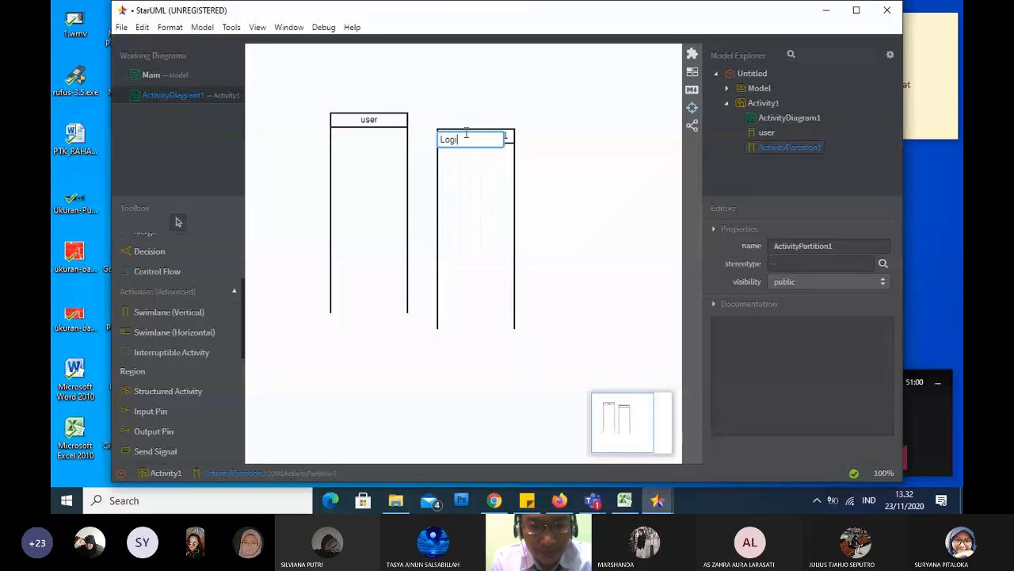
pyautogui.write('n Pa')
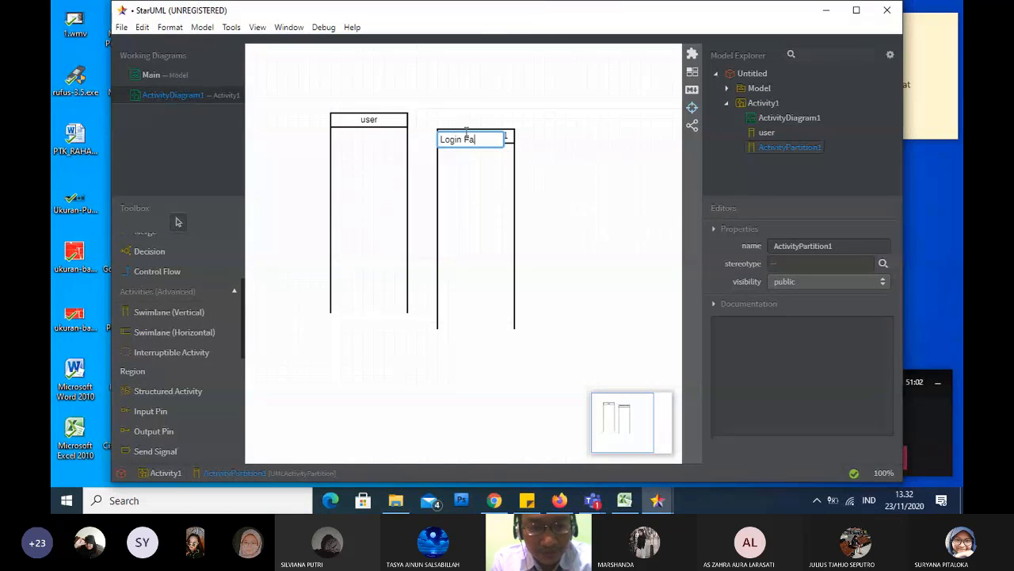
pyautogui.press('BackSpace')
pyautogui.press('BackSpace')
pyautogui.write('Facebook')
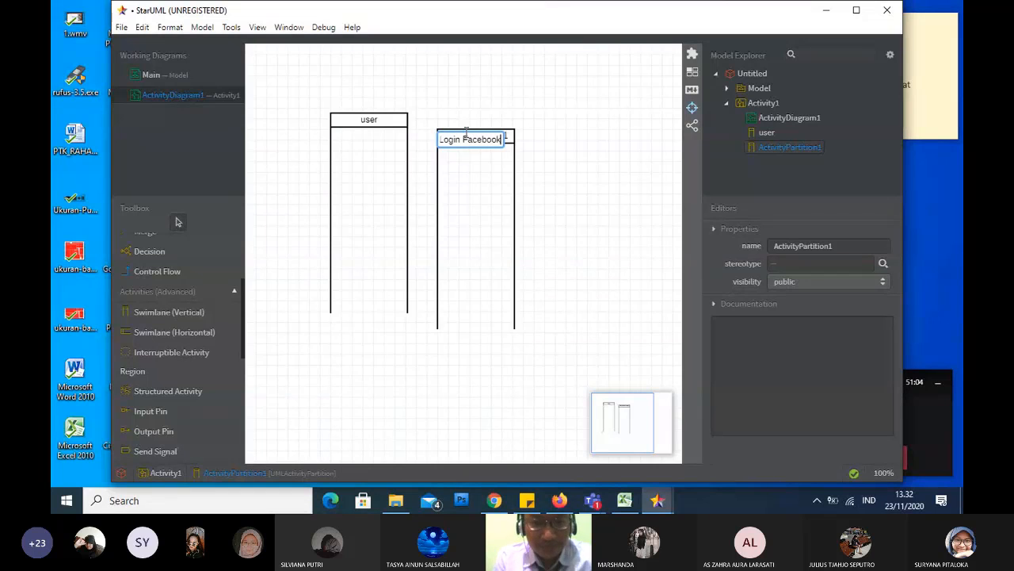
pyautogui.press('Return')
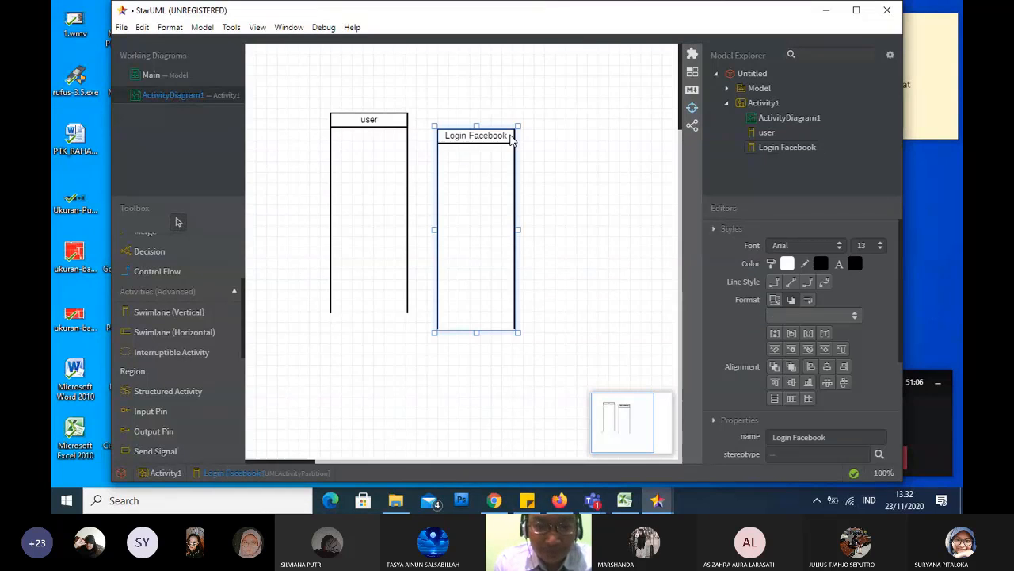
pyautogui.moveTo(488, 127); pyautogui.dragTo(486, 135)
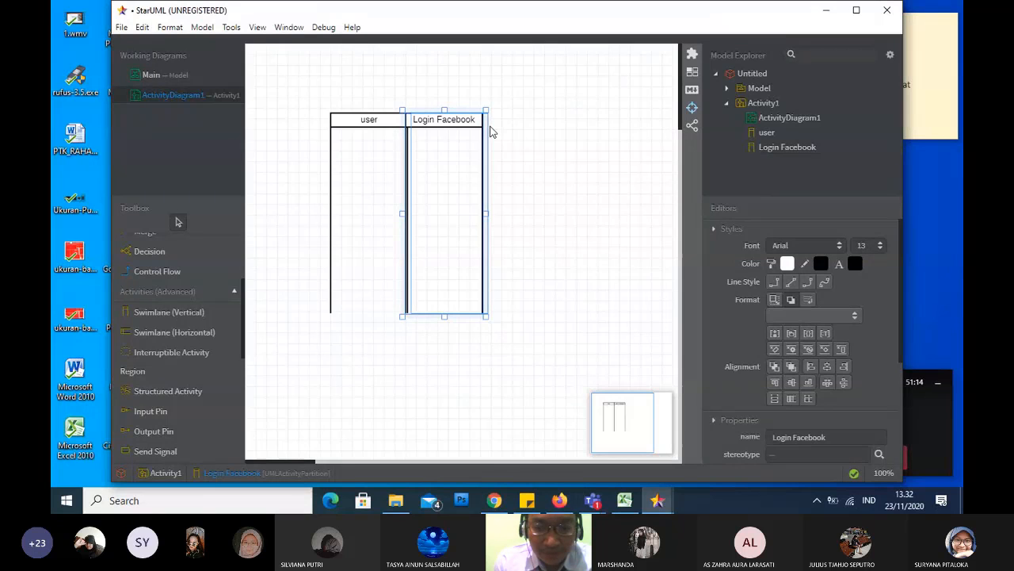
pyautogui.moveTo(490, 127); pyautogui.dragTo(490, 126)
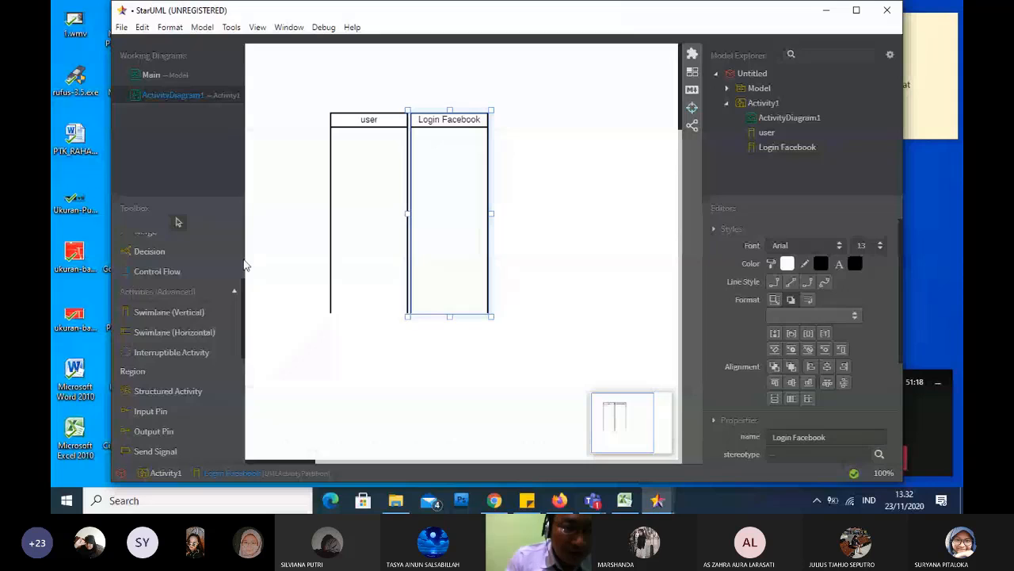
# Place an initial node in the user swimlane and centre it just below the lane's header
pyautogui.scroll(3, 245, 266)
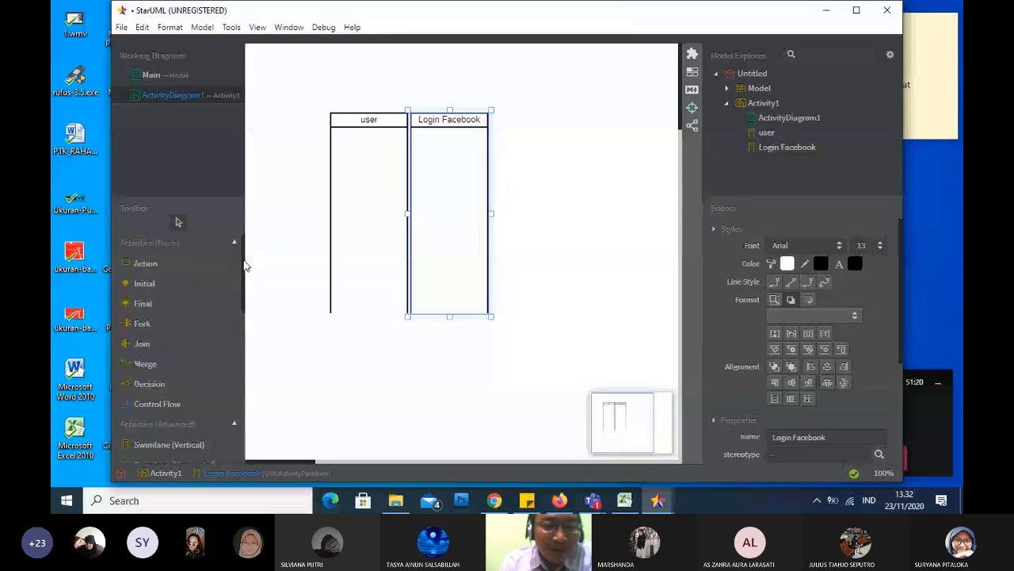
pyautogui.click(207, 290)
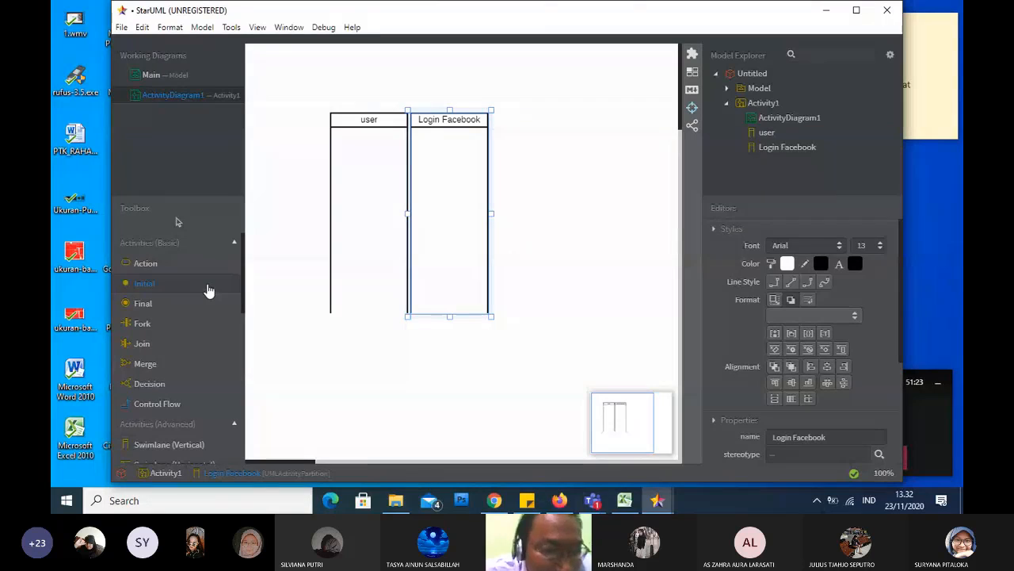
pyautogui.click(372, 148)
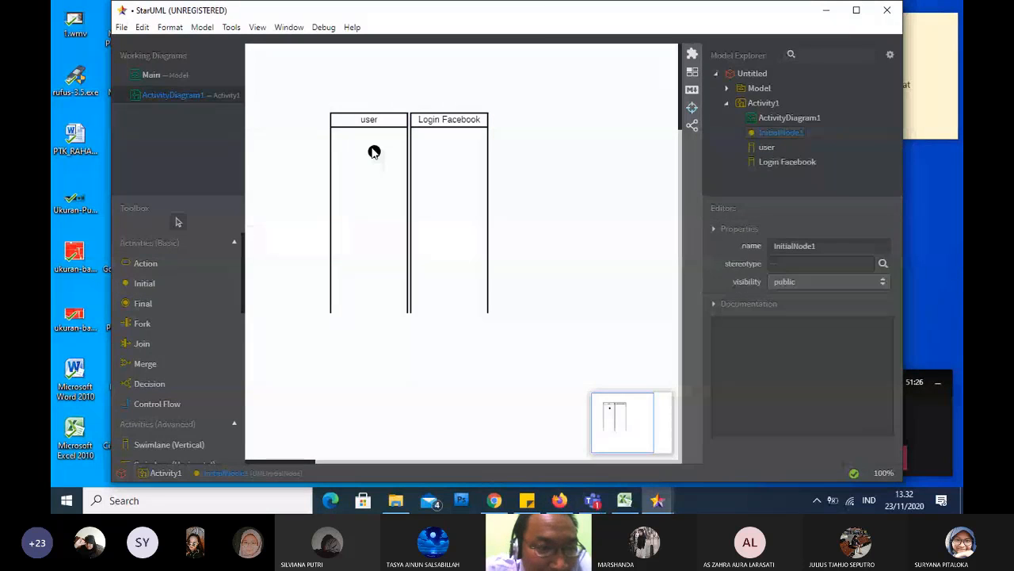
pyautogui.moveTo(375, 154); pyautogui.dragTo(365, 144)
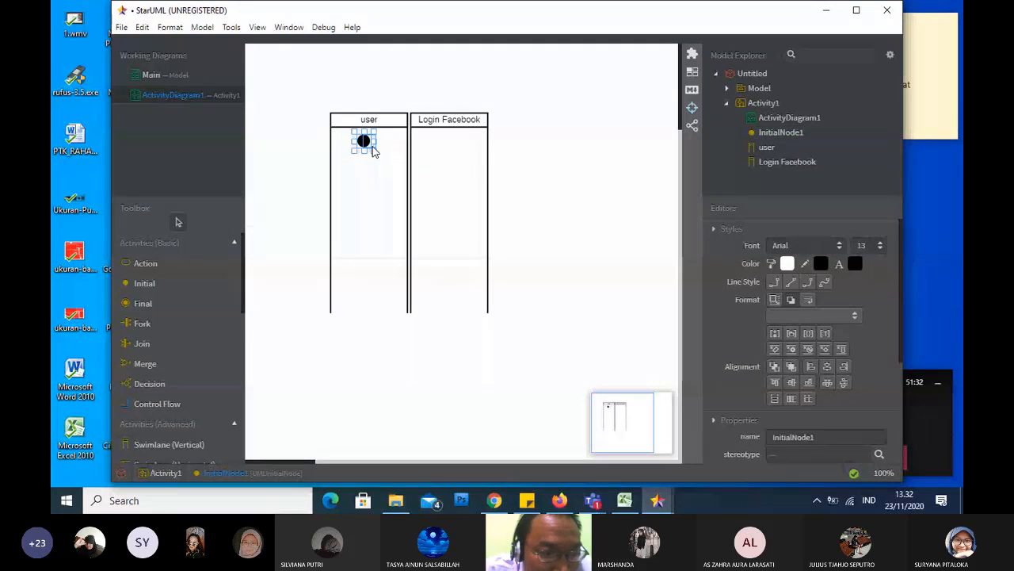
pyautogui.moveTo(374, 151); pyautogui.dragTo(379, 151)
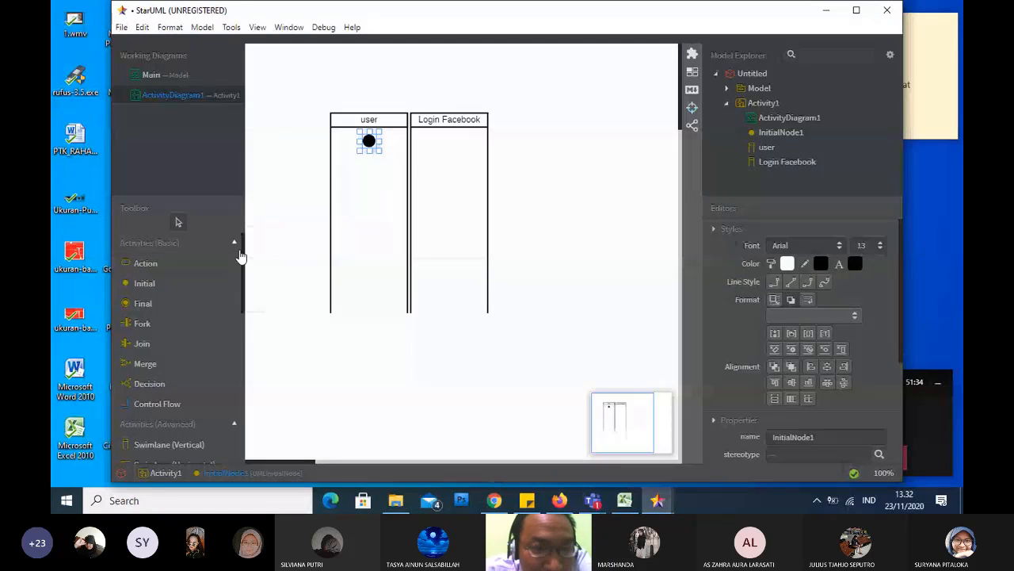
# Place an action in the user swimlane and position it below the initial node
pyautogui.click(219, 274)
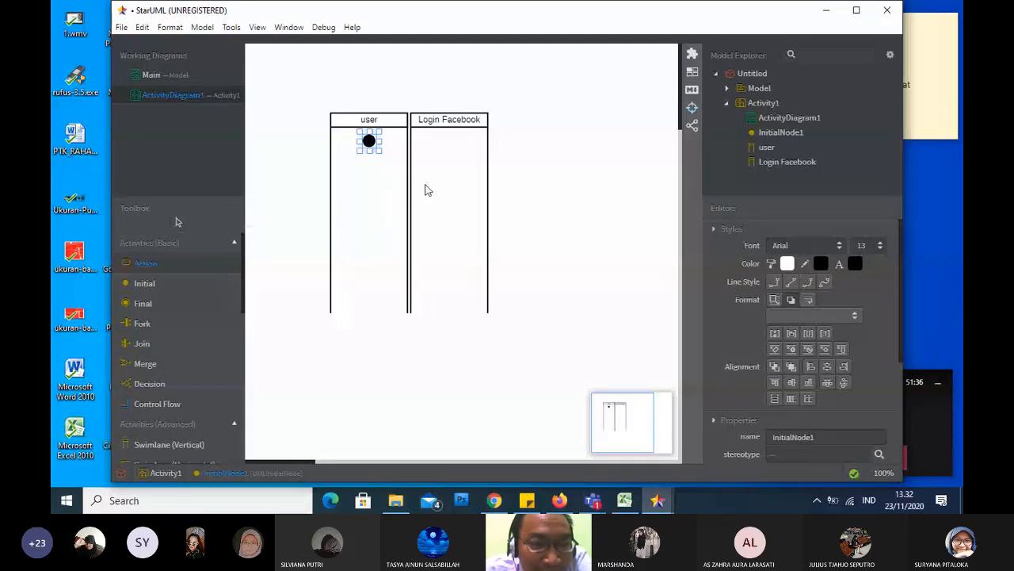
pyautogui.click(369, 193)
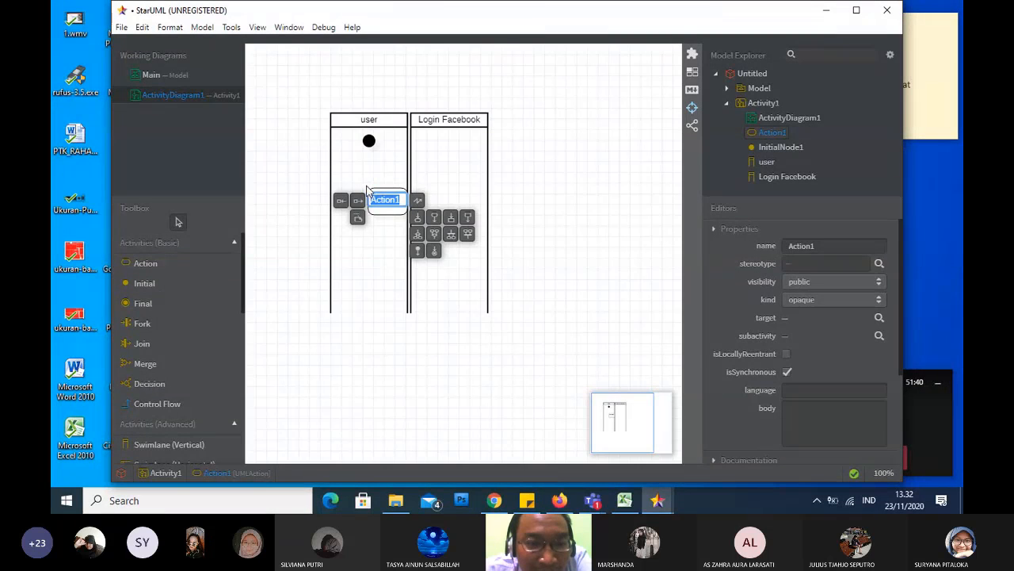
pyautogui.click(367, 190)
pyautogui.moveTo(367, 190); pyautogui.dragTo(368, 191)
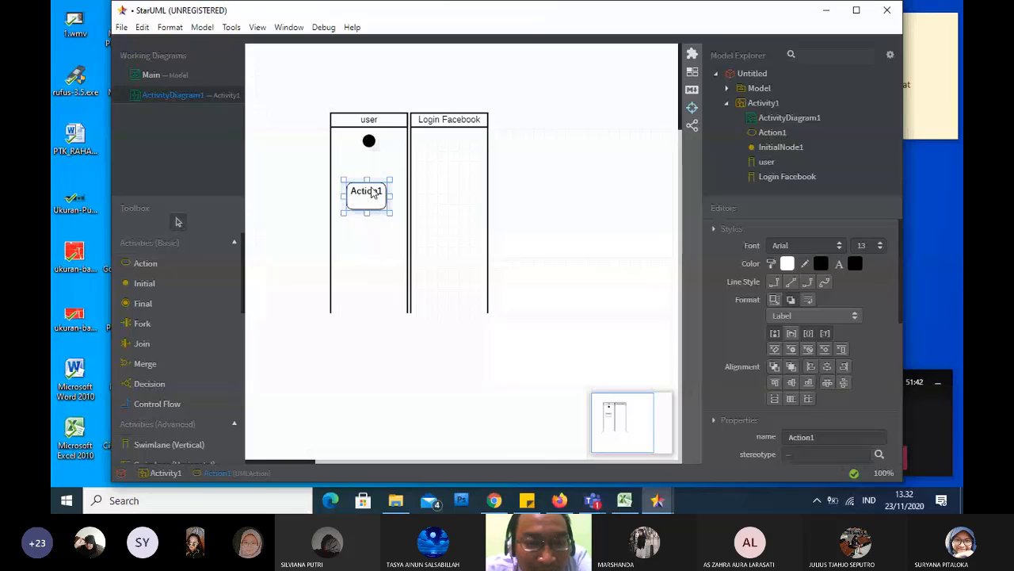
pyautogui.moveTo(372, 191); pyautogui.dragTo(374, 185)
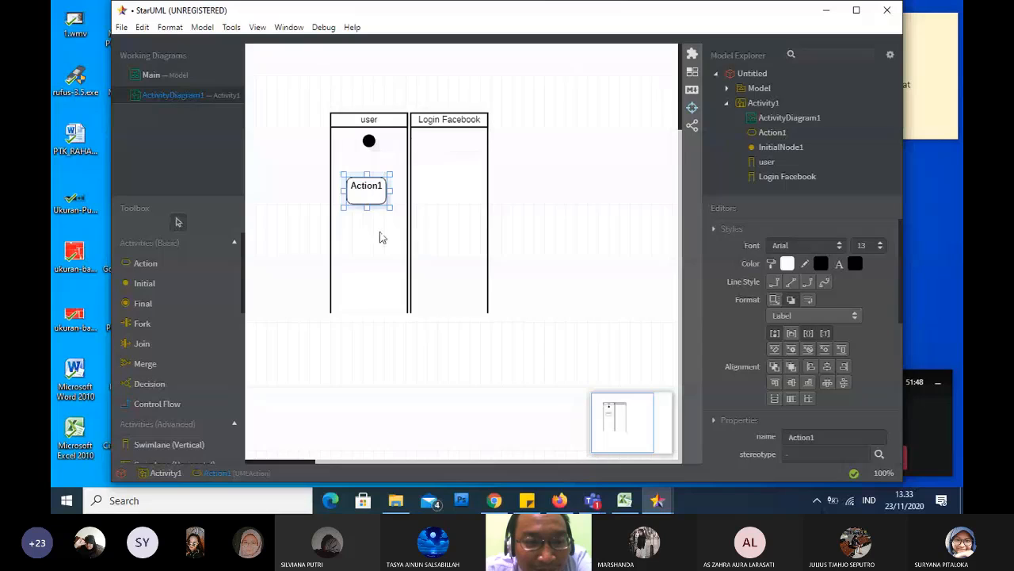
# Name the action in the user swimlane "Membuka Aplikasi"
pyautogui.doubleClick(377, 188)
pyautogui.write('Mebuk')
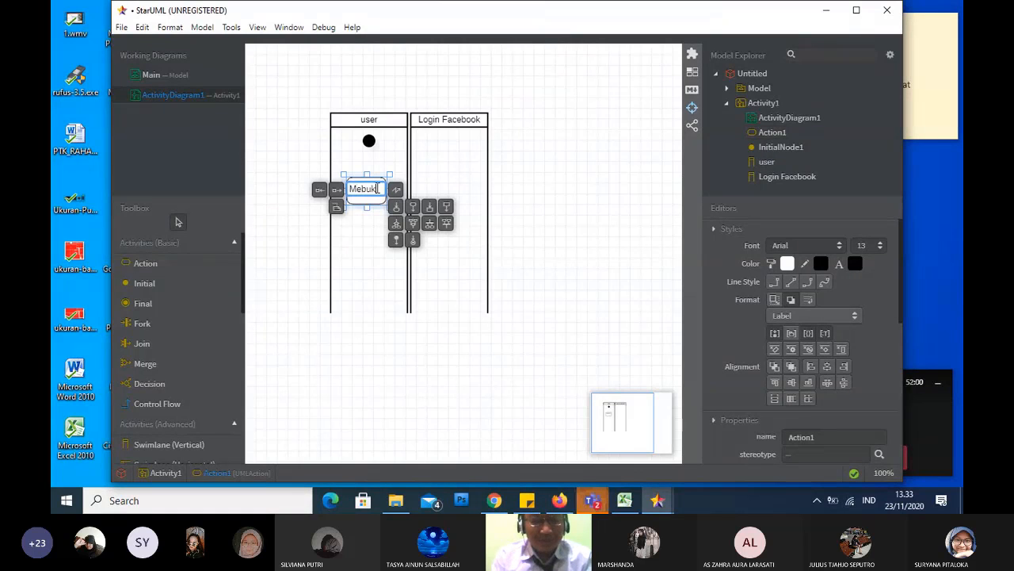
pyautogui.write('emb')
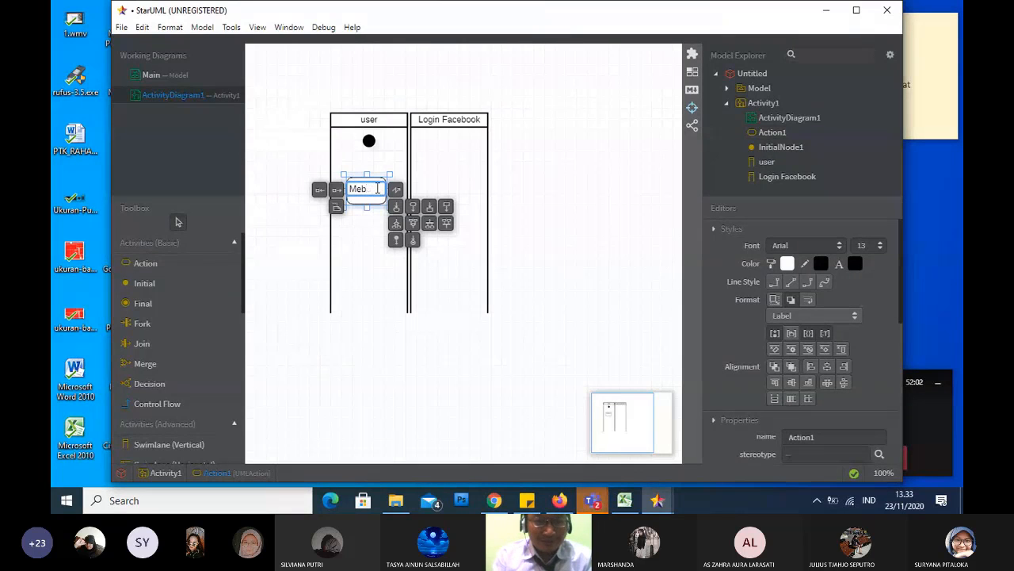
pyautogui.press('BackSpace')
pyautogui.write('mbuka Ap')
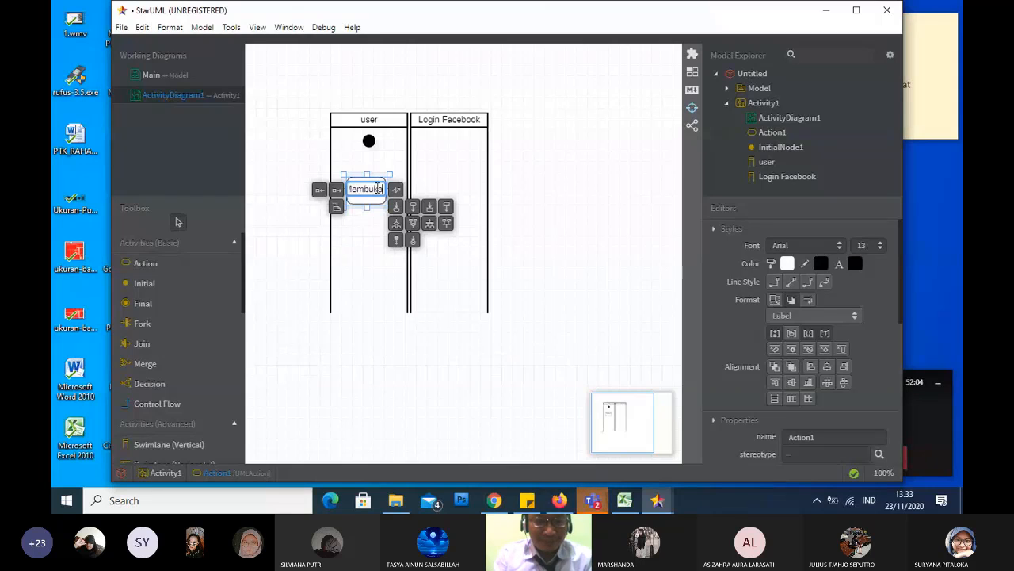
pyautogui.write('likasi')
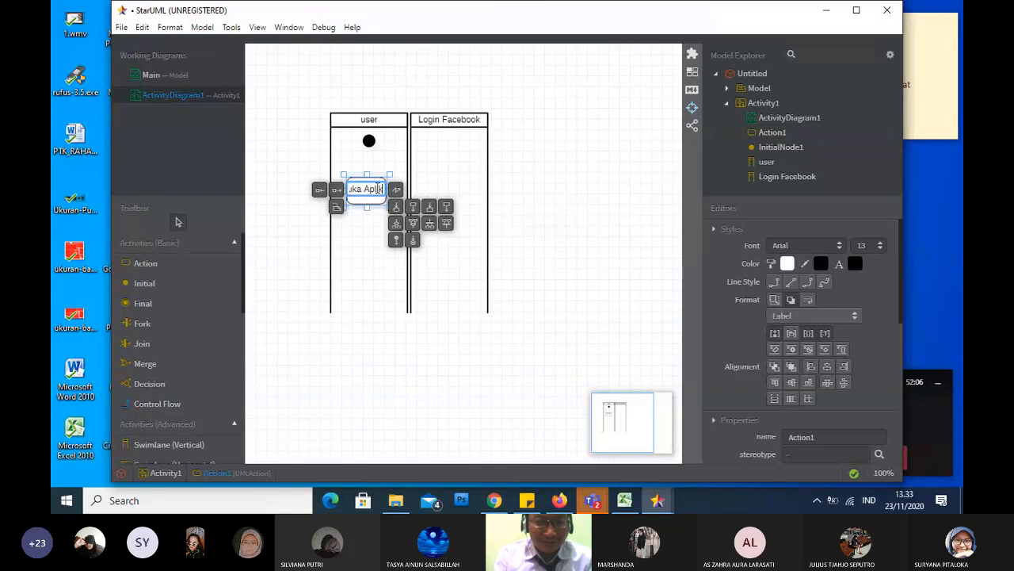
pyautogui.click(370, 151)
# Move the initial node close under the user header and shift the Membuka Aplikasi action left to sit beneath it
pyautogui.moveTo(369, 148); pyautogui.dragTo(369, 183)
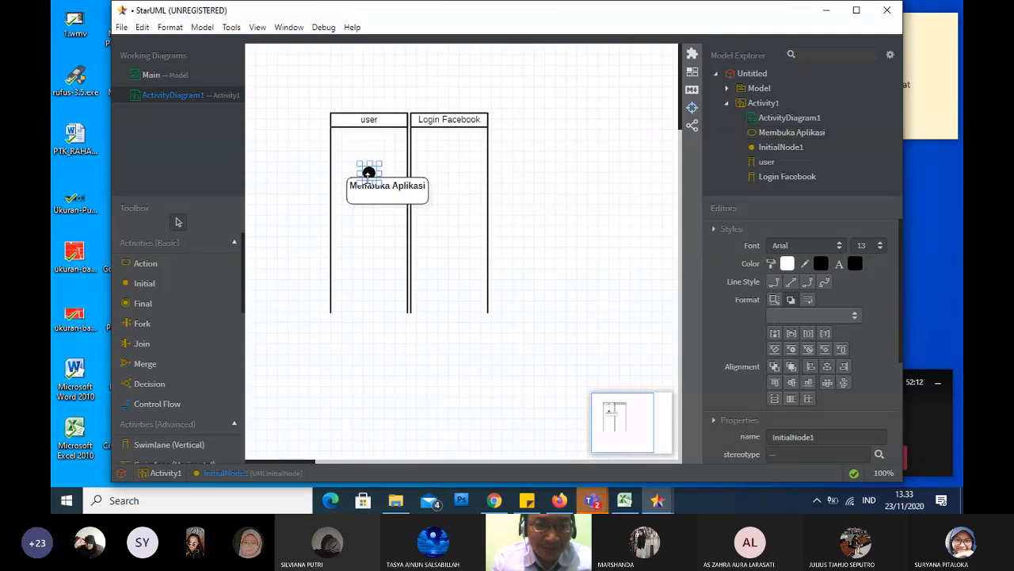
pyautogui.moveTo(367, 146); pyautogui.dragTo(371, 134)
pyautogui.moveTo(391, 186); pyautogui.dragTo(369, 186)
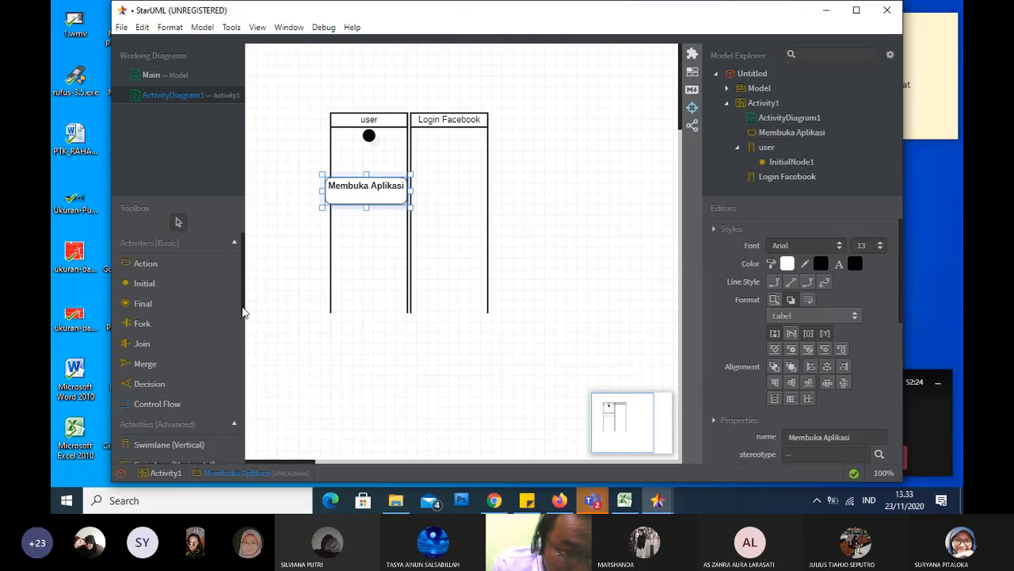
# Connect the initial node to the Membuka Aplikasi action with an unnamed control flow
pyautogui.moveTo(242, 295); pyautogui.dragTo(233, 328)
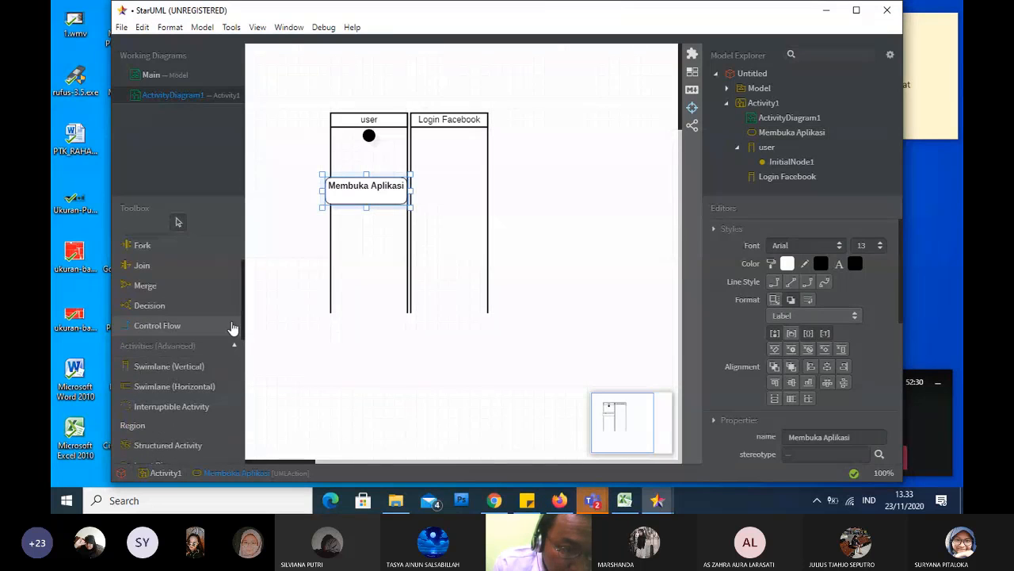
pyautogui.click(170, 328)
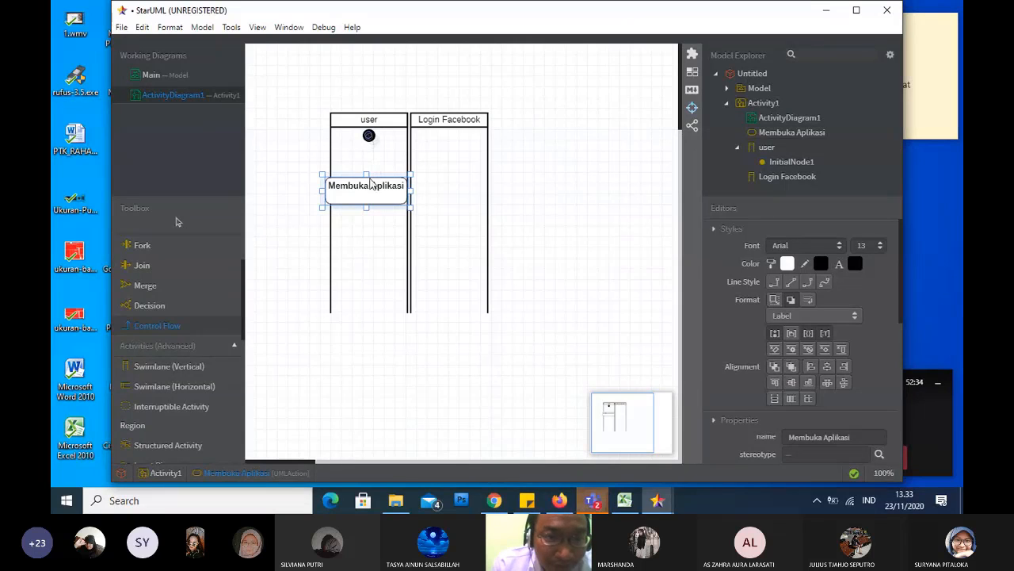
pyautogui.moveTo(368, 136); pyautogui.dragTo(370, 185)
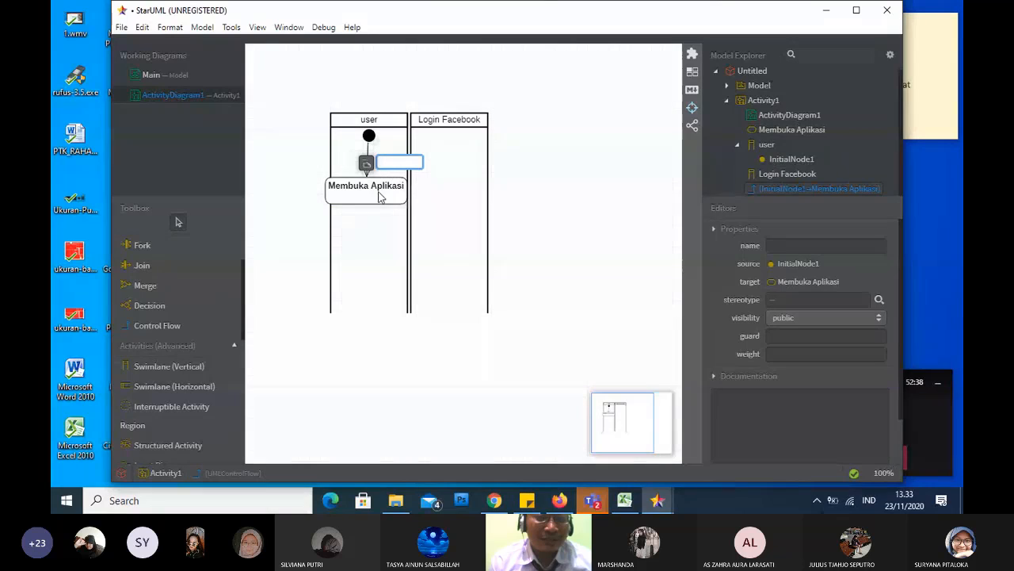
pyautogui.click(380, 198)
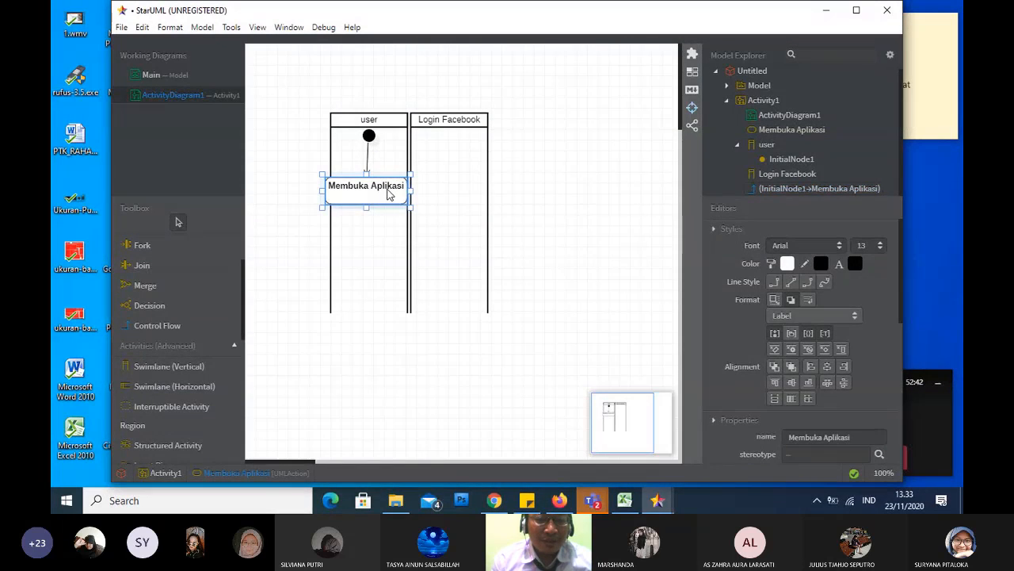
# Move the Membuka Aplikasi action further left, clear of the border with the Login Facebook swimlane
pyautogui.doubleClick(389, 195)
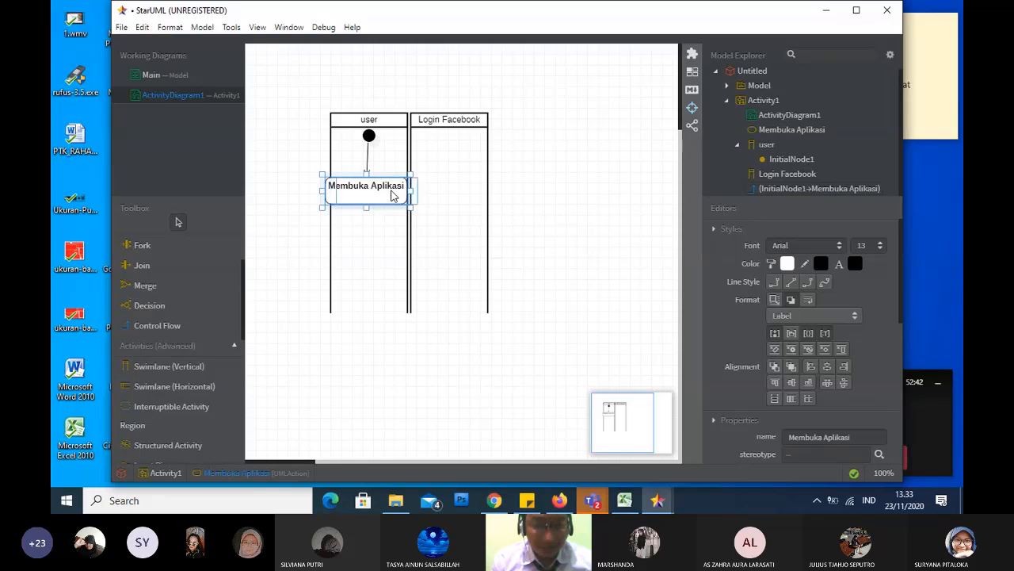
pyautogui.moveTo(390, 196); pyautogui.dragTo(388, 192)
pyautogui.doubleClick(388, 196)
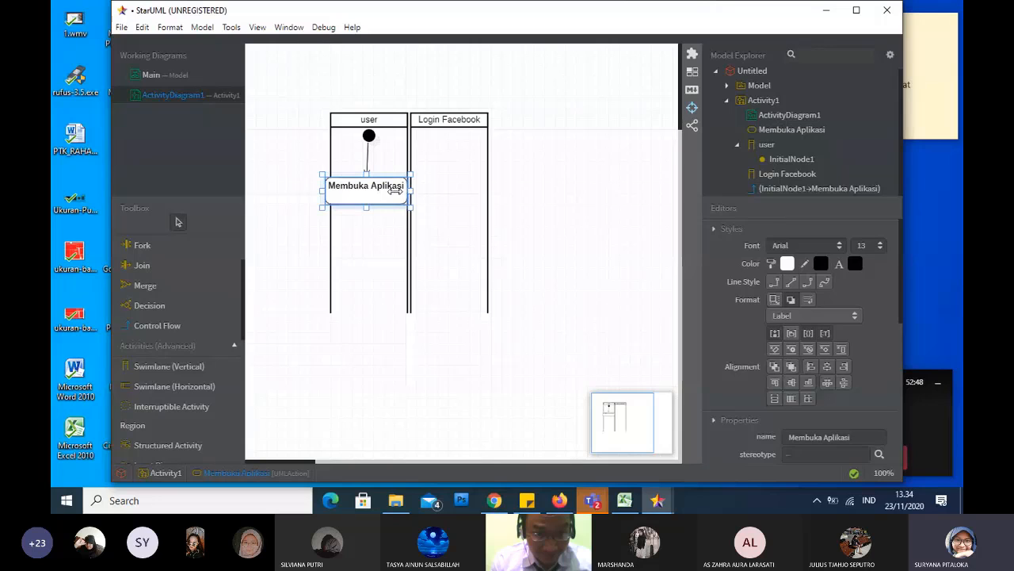
pyautogui.moveTo(385, 192)
pyautogui.mouseDown()
pyautogui.moveTo(325, 192)
pyautogui.moveTo(369, 191)
pyautogui.mouseUp()
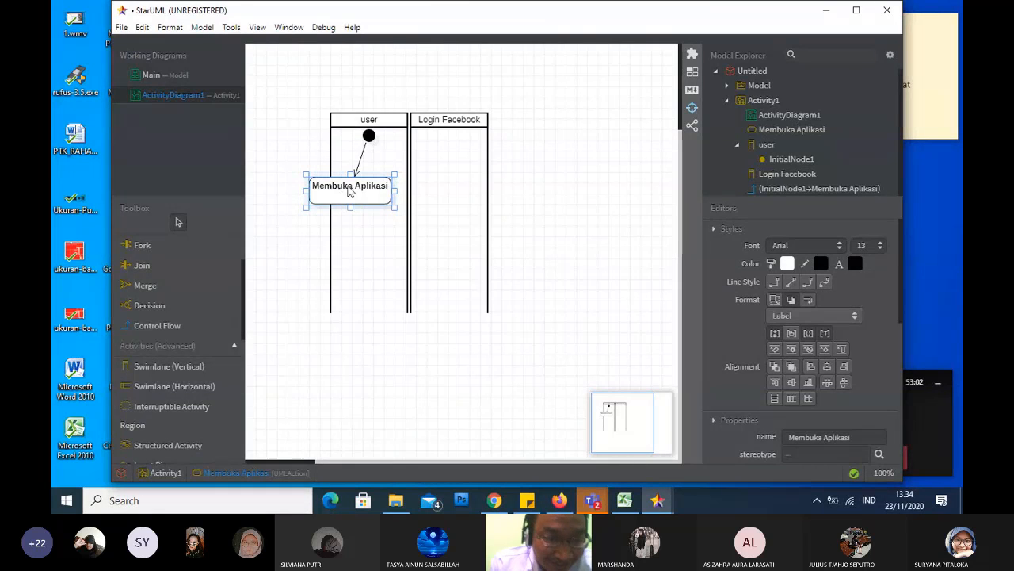
# Widen the user swimlane to the left around its action and the Login Facebook swimlane to the right, raising both headers to the same level
pyautogui.click(344, 113)
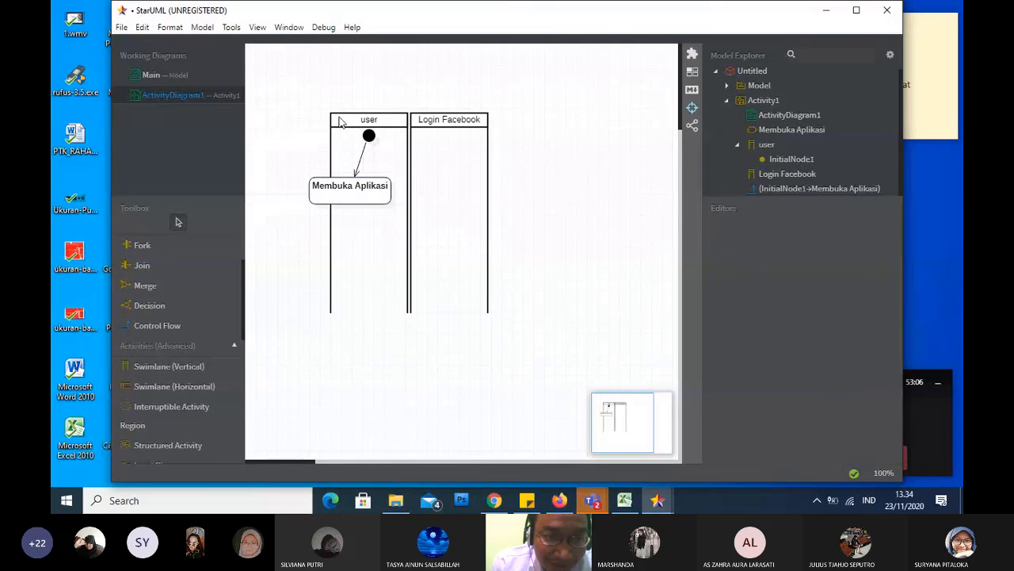
pyautogui.click(340, 122)
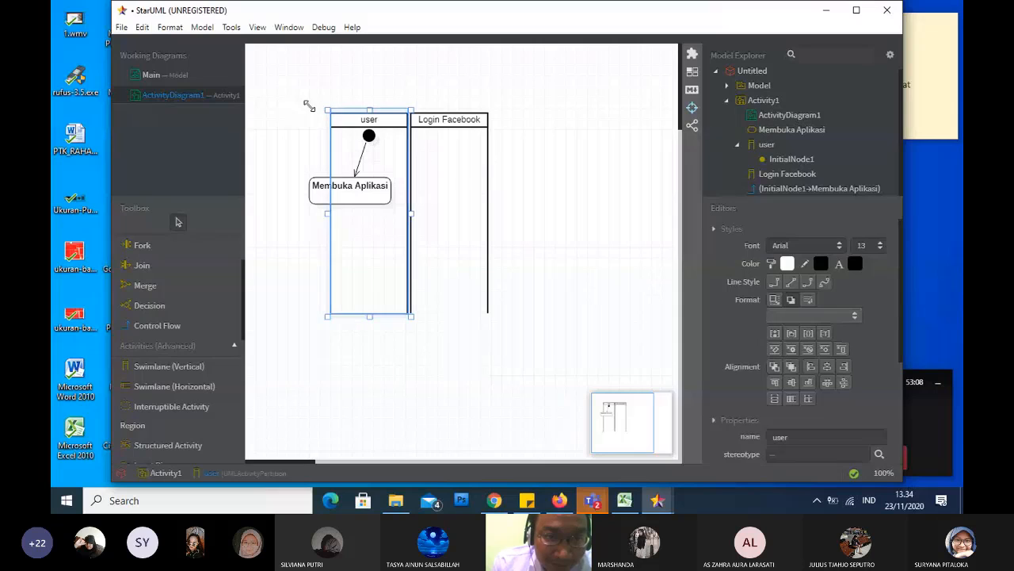
pyautogui.moveTo(309, 106); pyautogui.dragTo(299, 104)
pyautogui.click(476, 129)
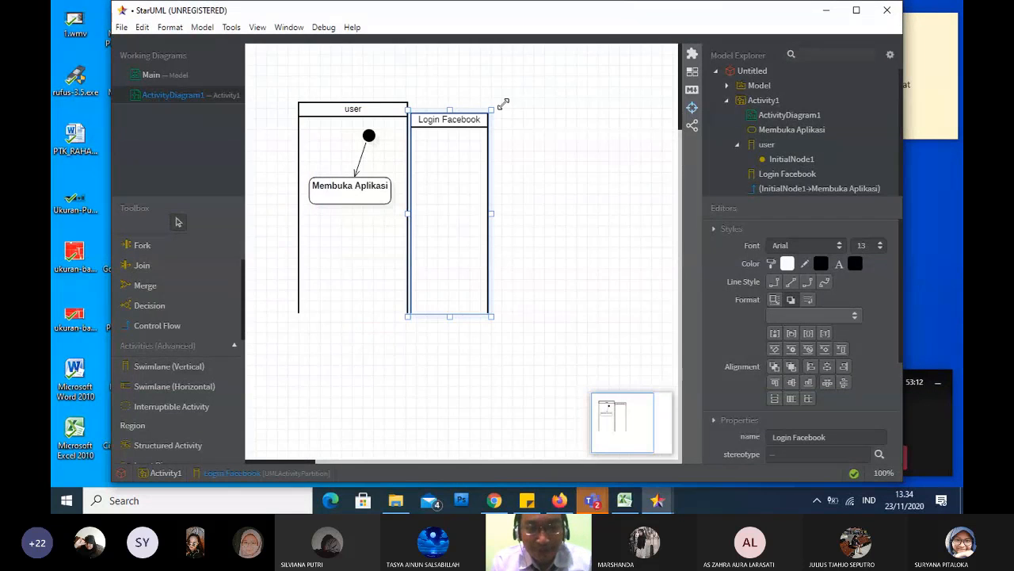
pyautogui.moveTo(503, 104); pyautogui.dragTo(511, 100)
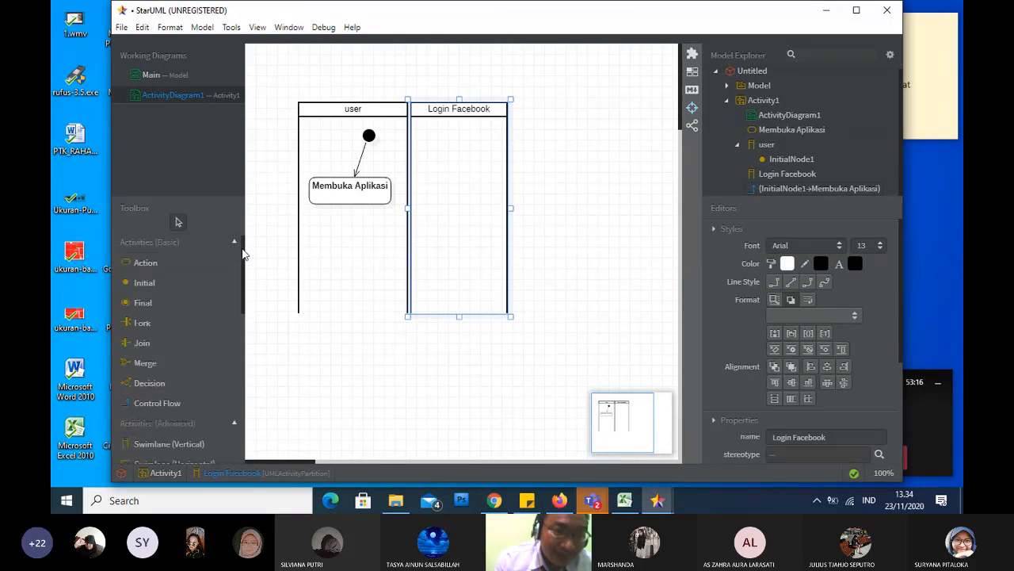
# Add an action named "Username dan Password" in the Login Facebook swimlane, level with the Membuka Aplikasi action
pyautogui.scroll(2, 182, 304)
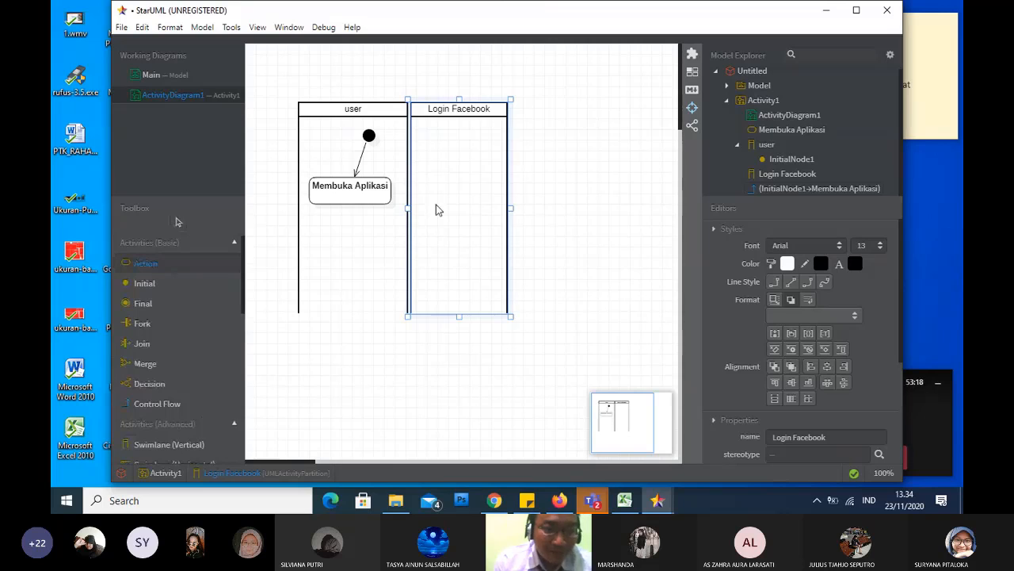
pyautogui.click(456, 181)
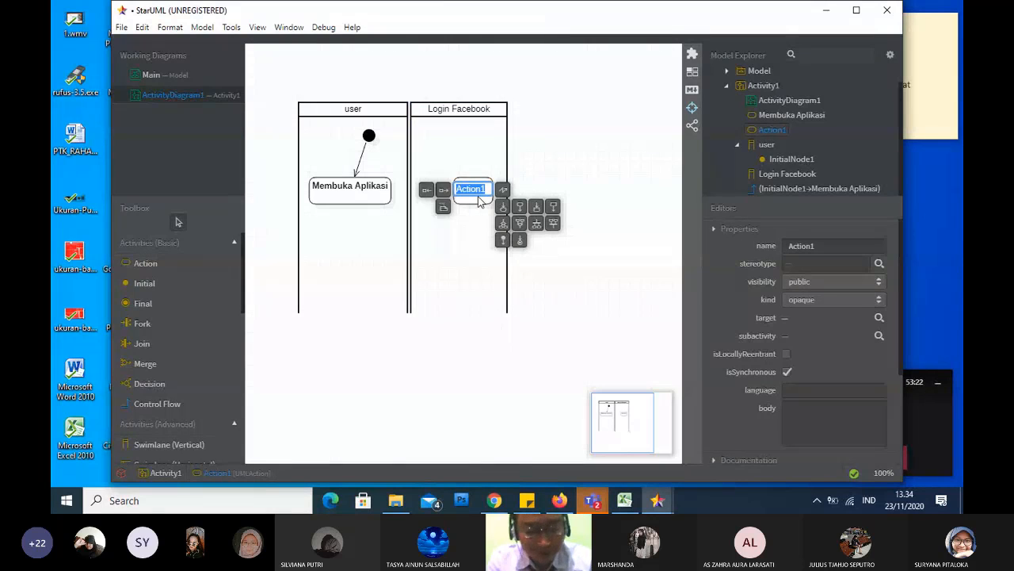
pyautogui.write('User')
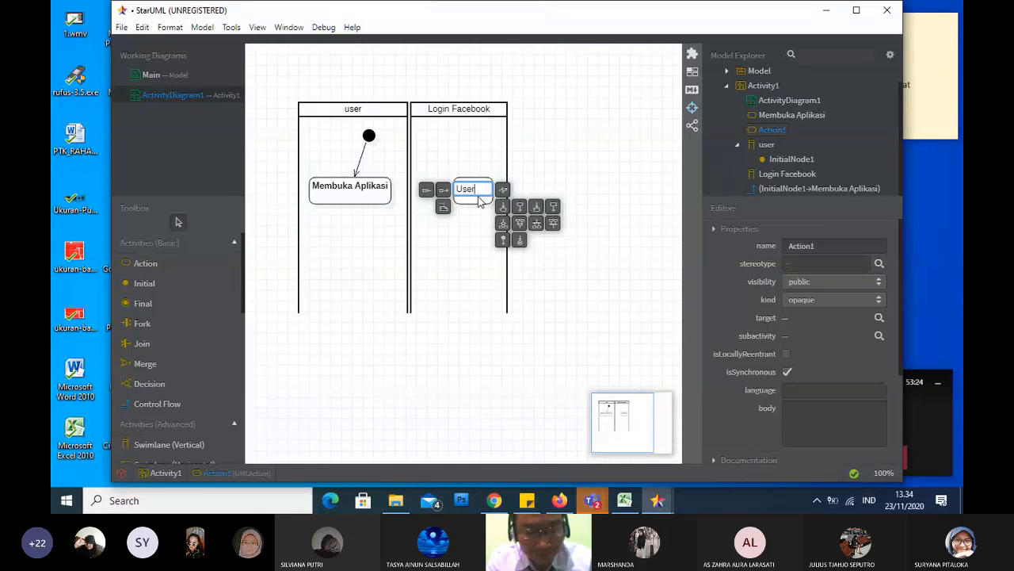
pyautogui.write('name dari')
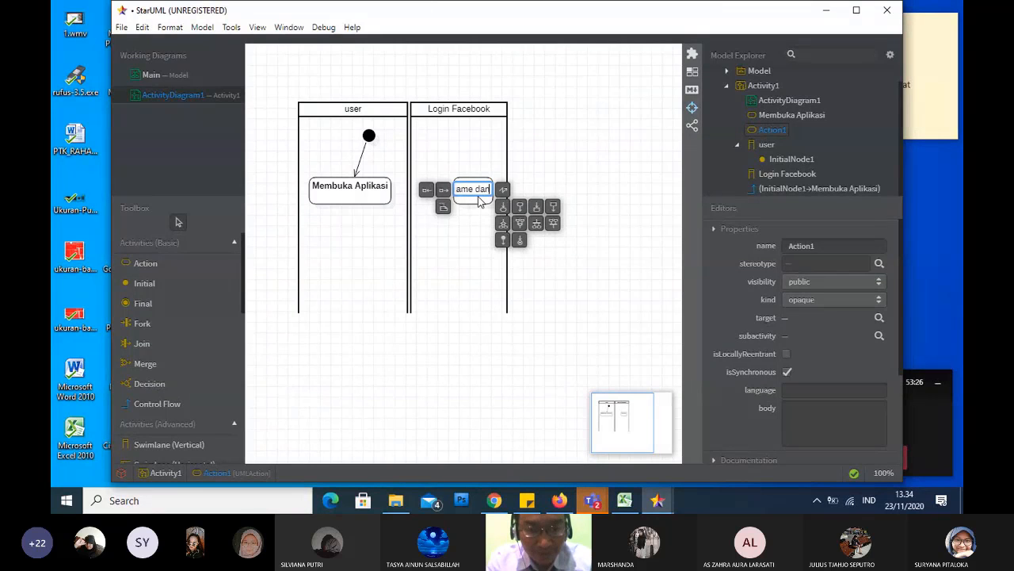
pyautogui.write(' Pass')
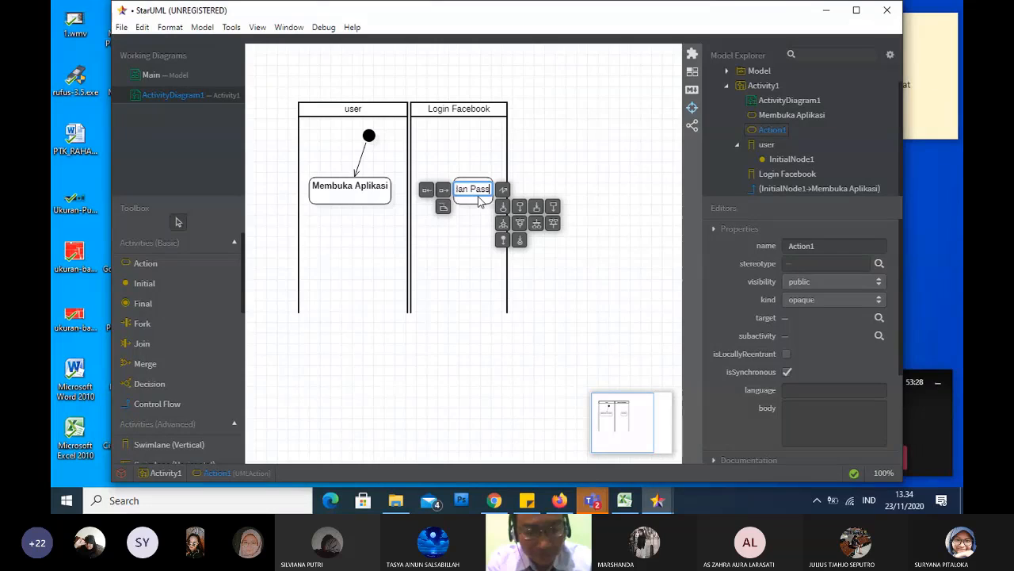
pyautogui.write('word')
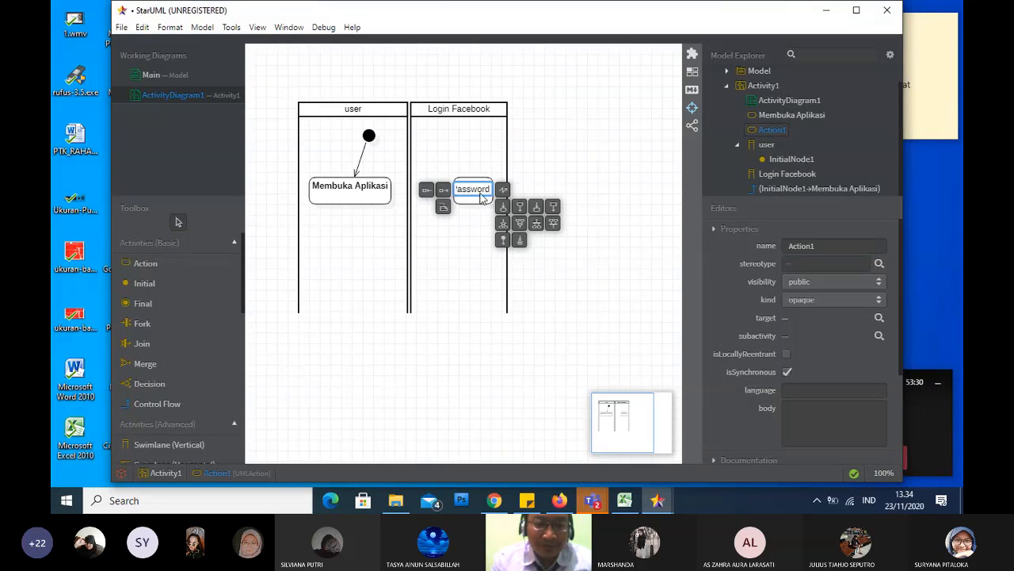
pyautogui.click(574, 148)
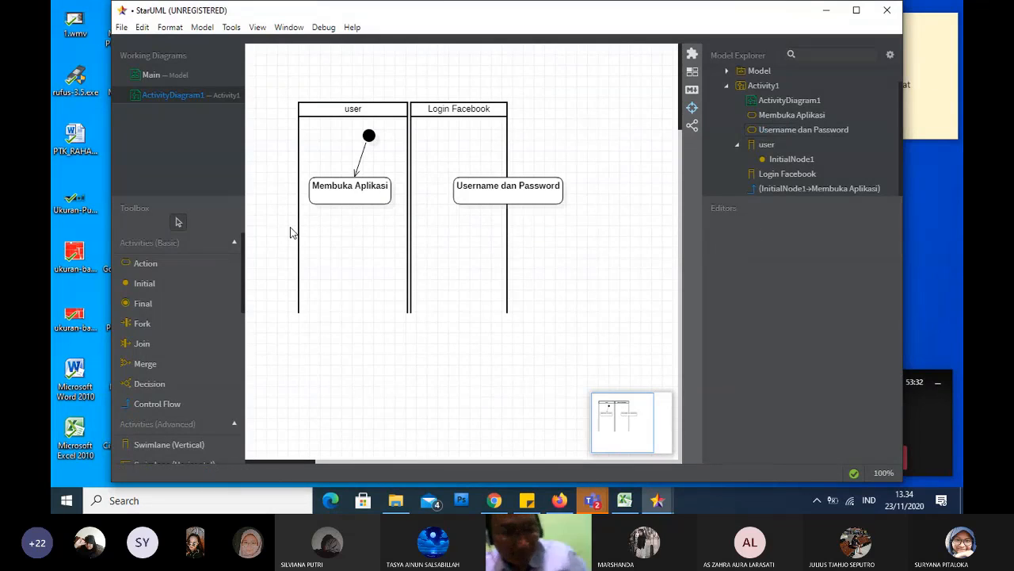
# Connect the Membuka Aplikasi action to the Username dan Password action with an unnamed control flow
pyautogui.click(204, 409)
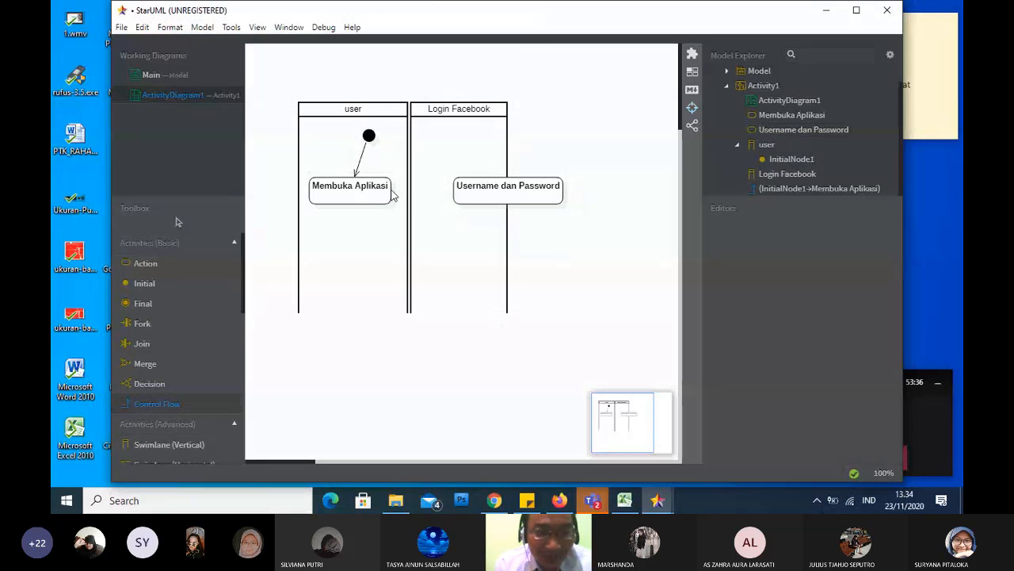
pyautogui.moveTo(402, 194); pyautogui.dragTo(459, 193)
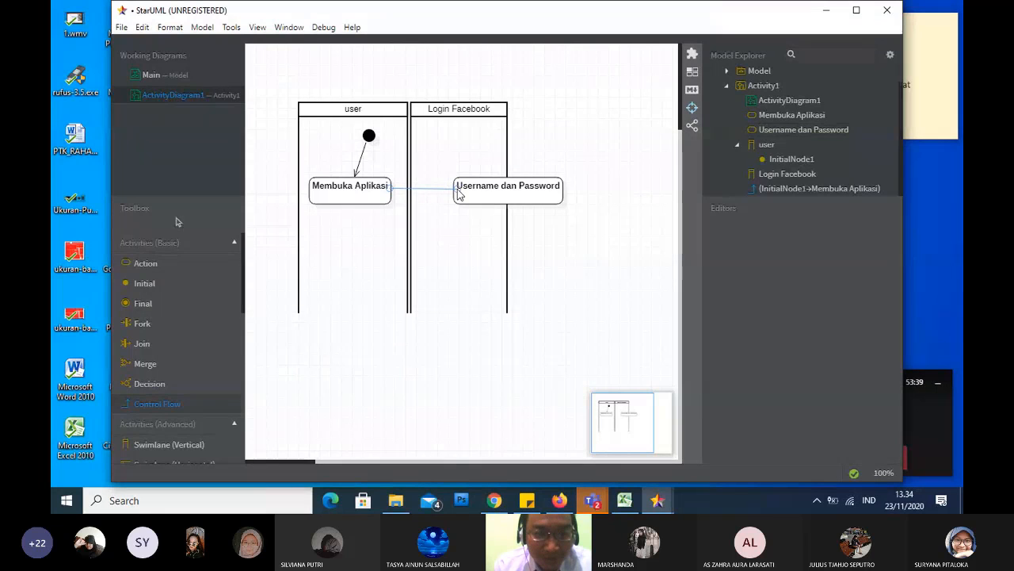
pyautogui.click(500, 198)
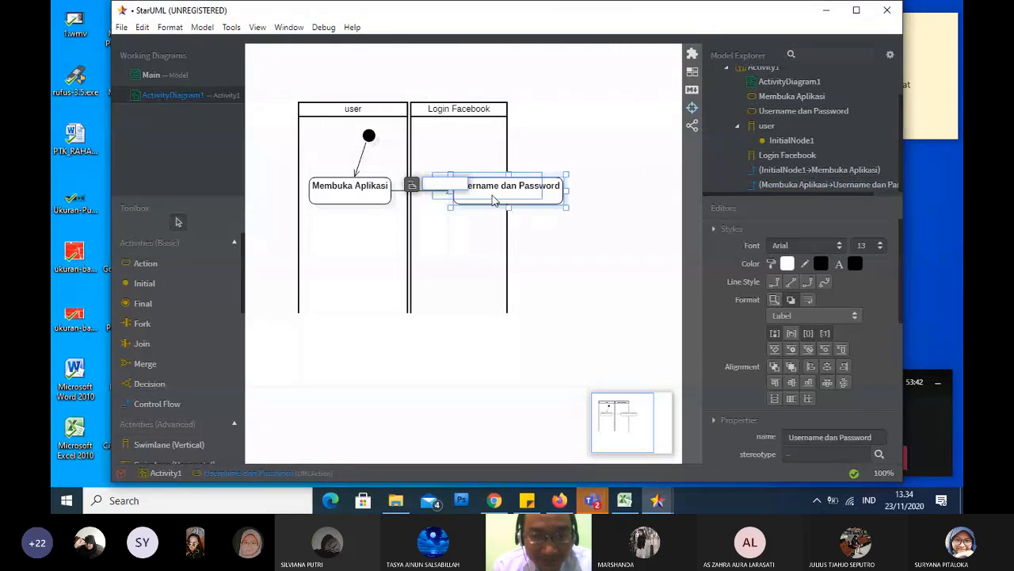
# Move the Username dan Password action left and widen the Login Facebook swimlane to the right so it encloses the action
pyautogui.moveTo(489, 200); pyautogui.dragTo(488, 199)
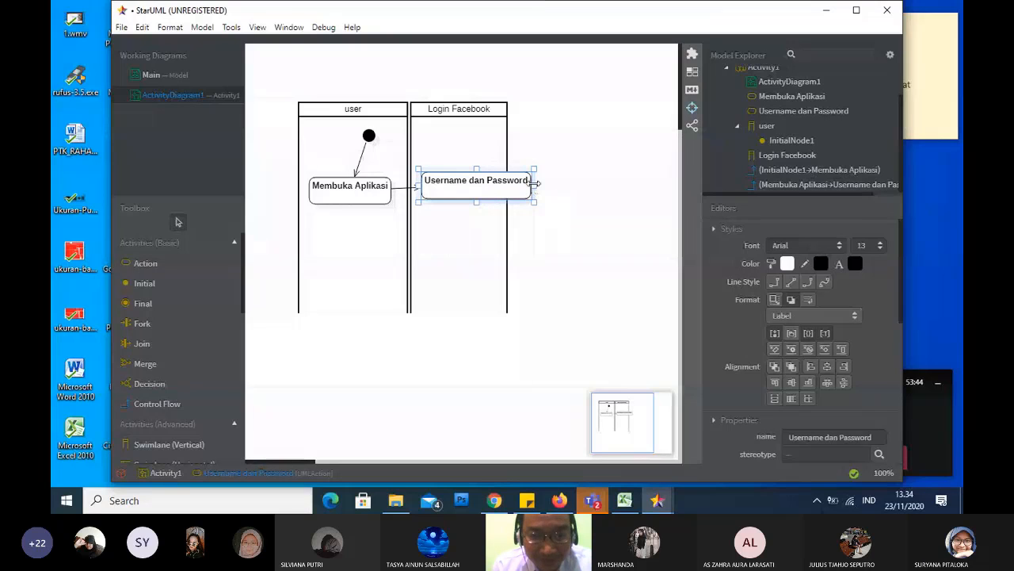
pyautogui.click(508, 148)
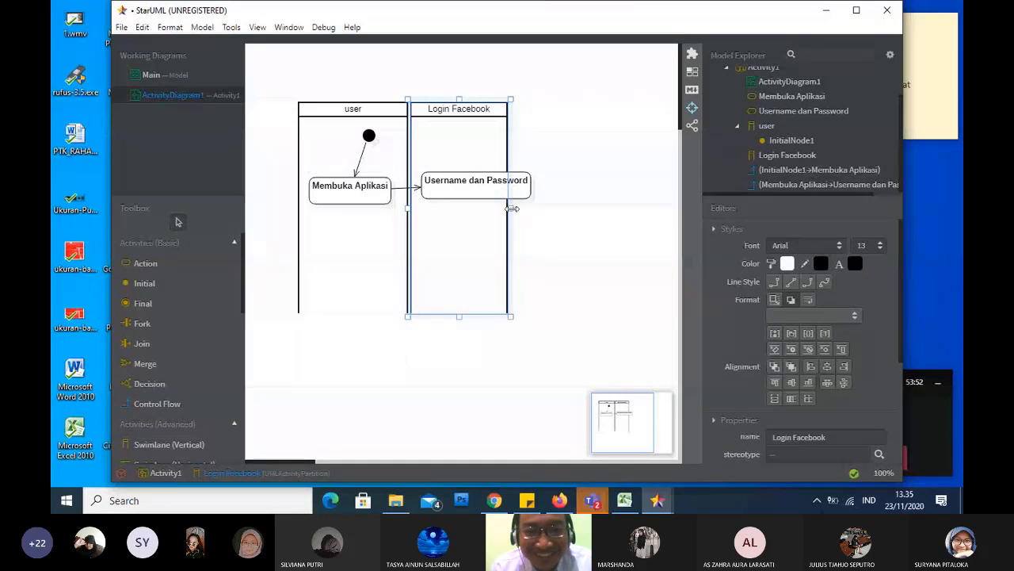
pyautogui.moveTo(510, 207); pyautogui.dragTo(559, 210)
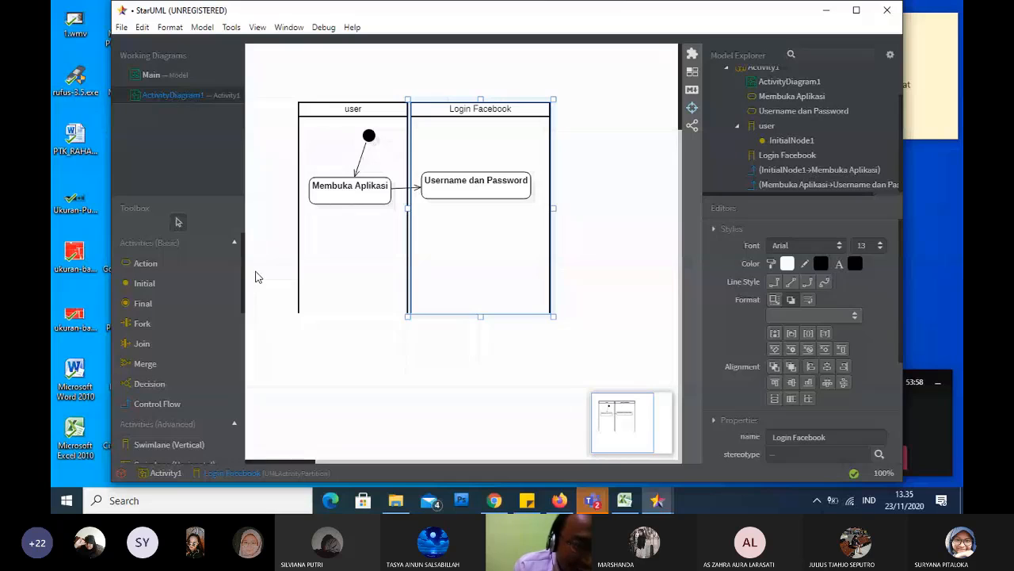
# Add a decision node in the Login Facebook swimlane, centred just below the Username dan Password action
pyautogui.click(151, 384)
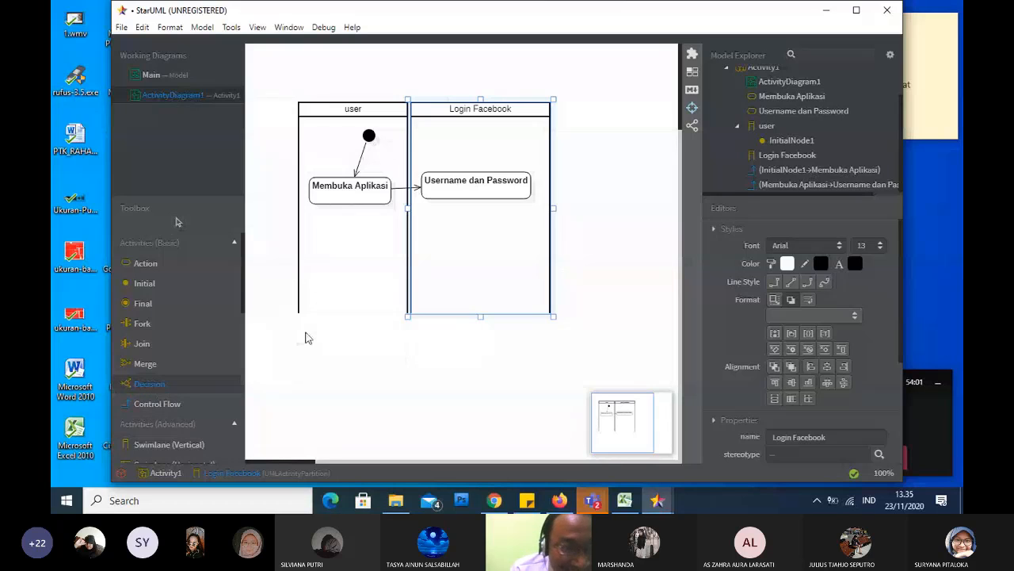
pyautogui.click(480, 243)
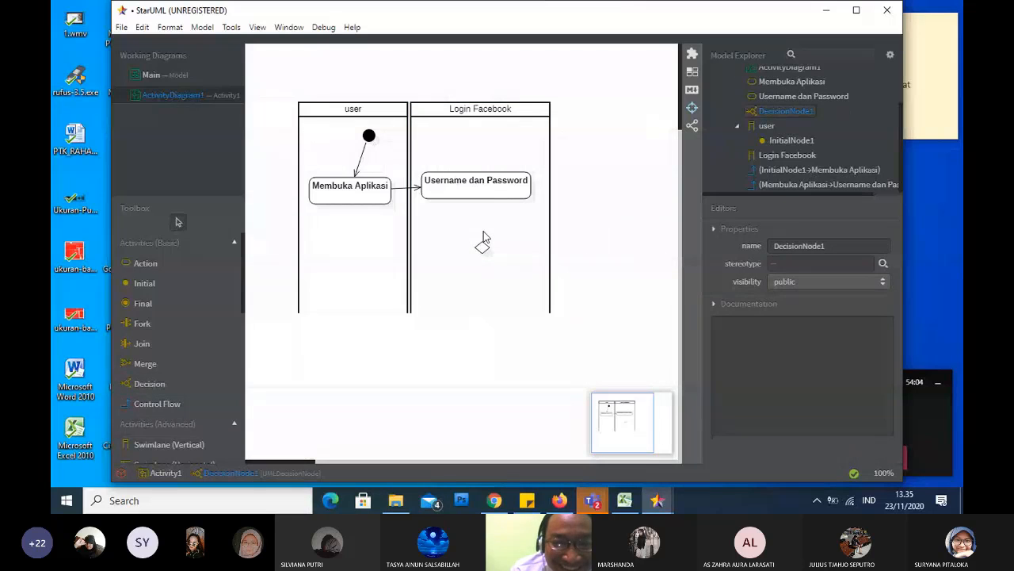
pyautogui.click(483, 243)
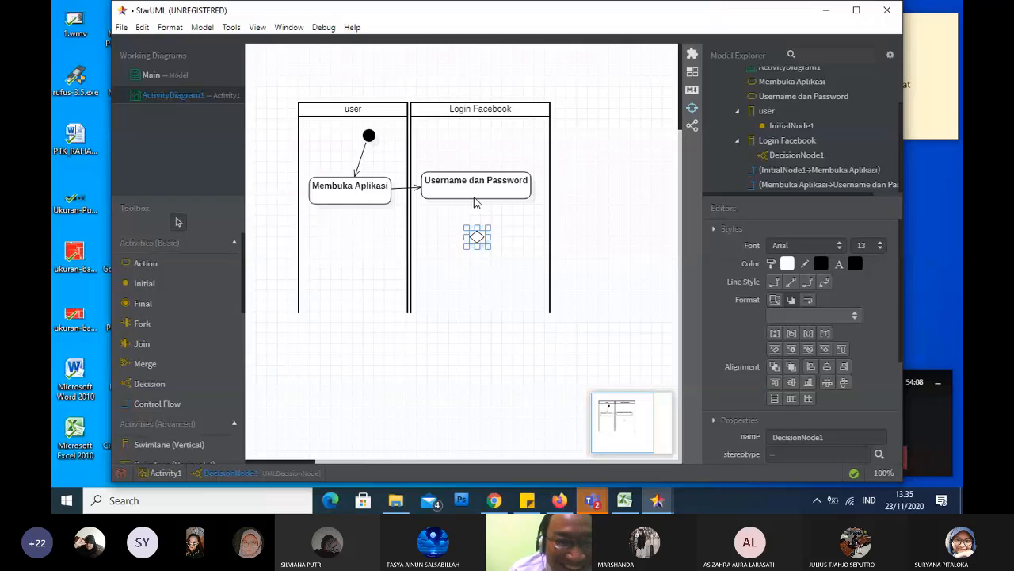
# Connect the Username dan Password action down to the decision node with a control flow
pyautogui.click(154, 263)
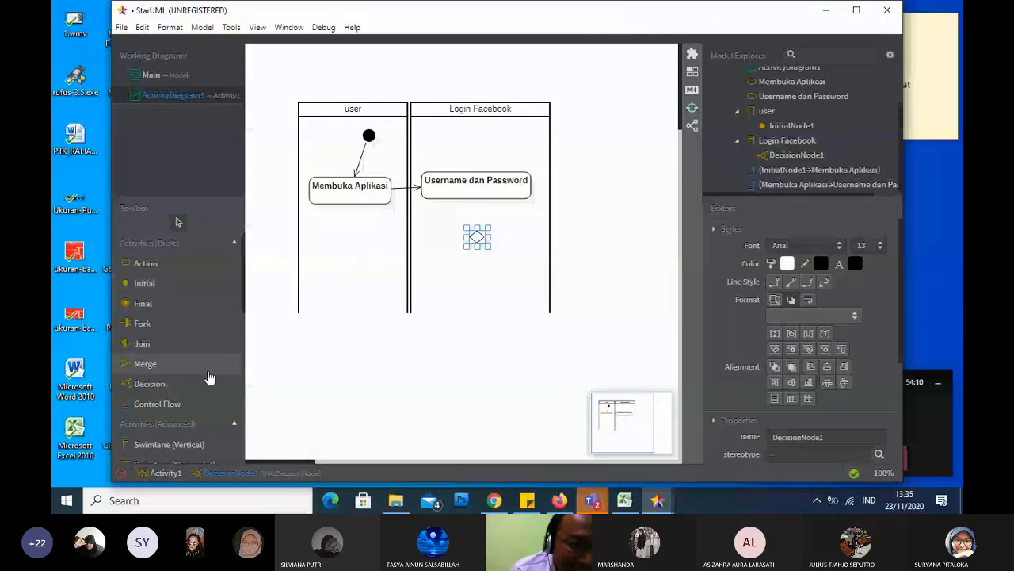
pyautogui.click(181, 406)
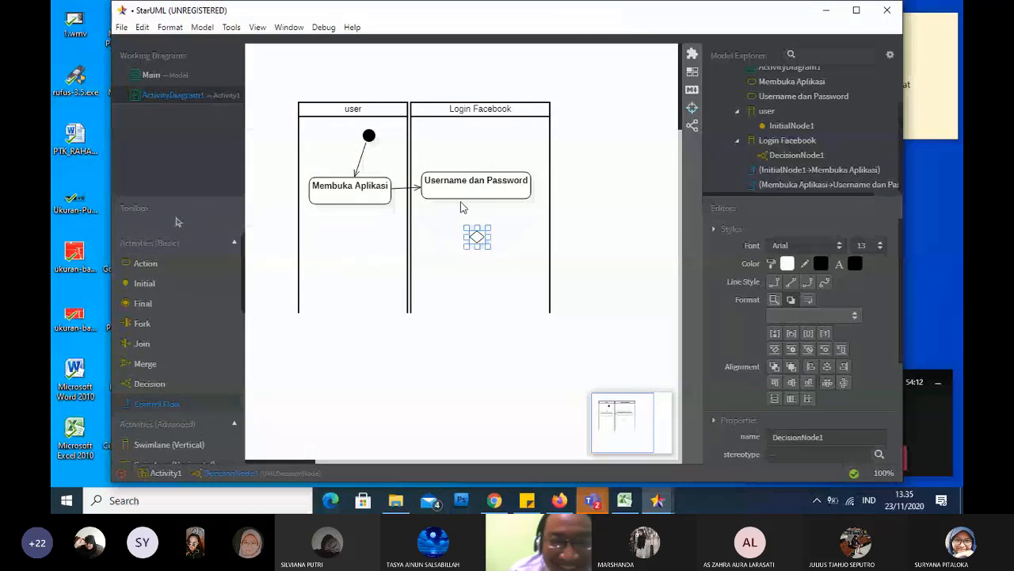
pyautogui.moveTo(475, 202); pyautogui.dragTo(475, 235)
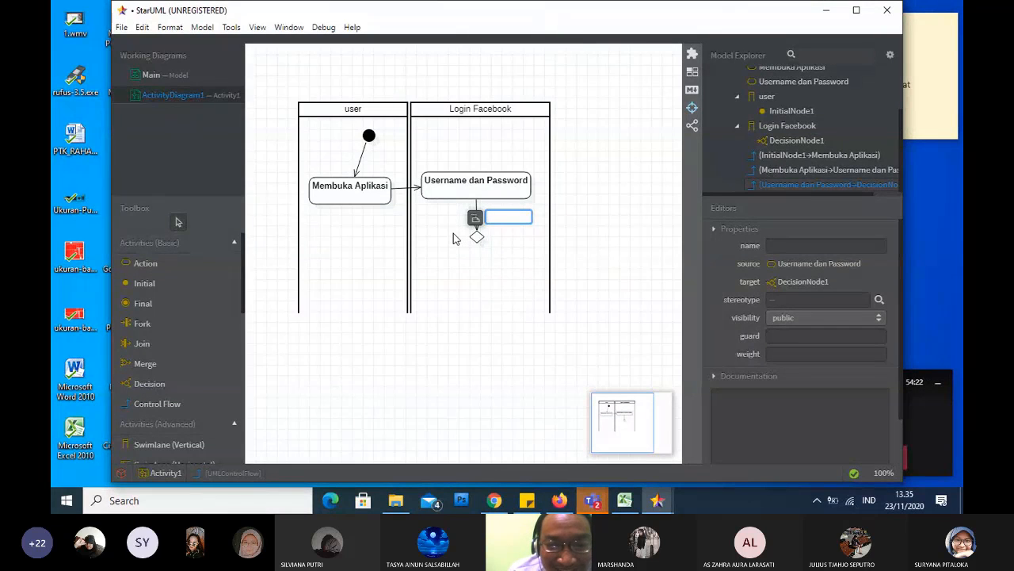
# Connect the decision node back to the Membuka Aplikasi action with an unnamed control flow and try to move its end lower in the user swimlane
pyautogui.click(158, 403)
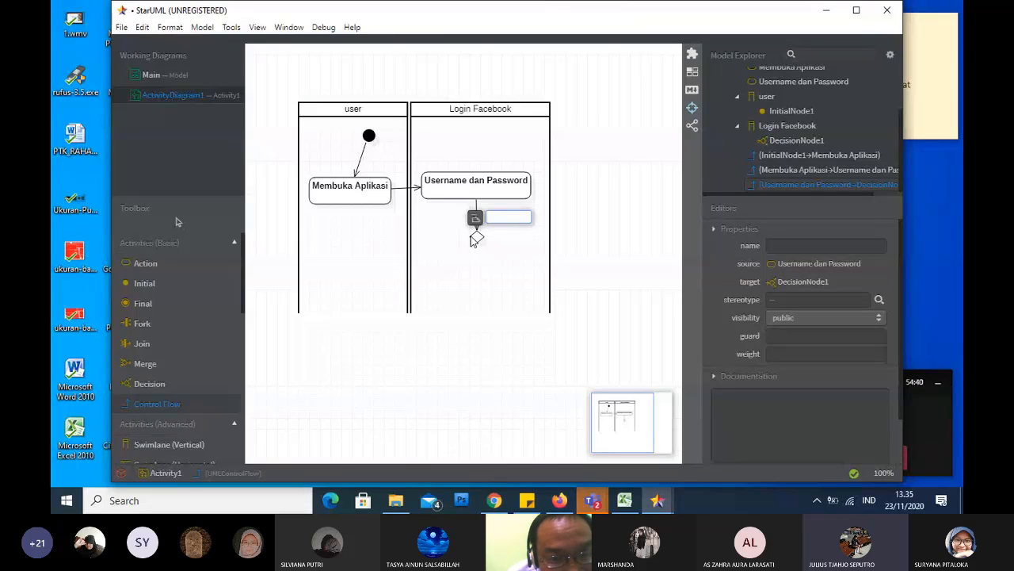
pyautogui.moveTo(472, 236); pyautogui.dragTo(353, 206)
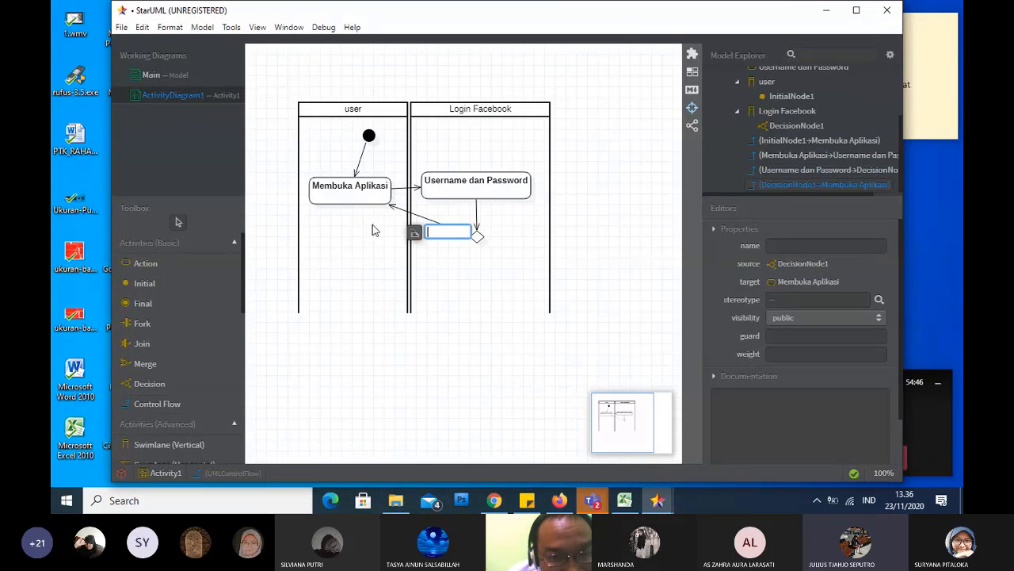
pyautogui.click(430, 221)
pyautogui.click(430, 220)
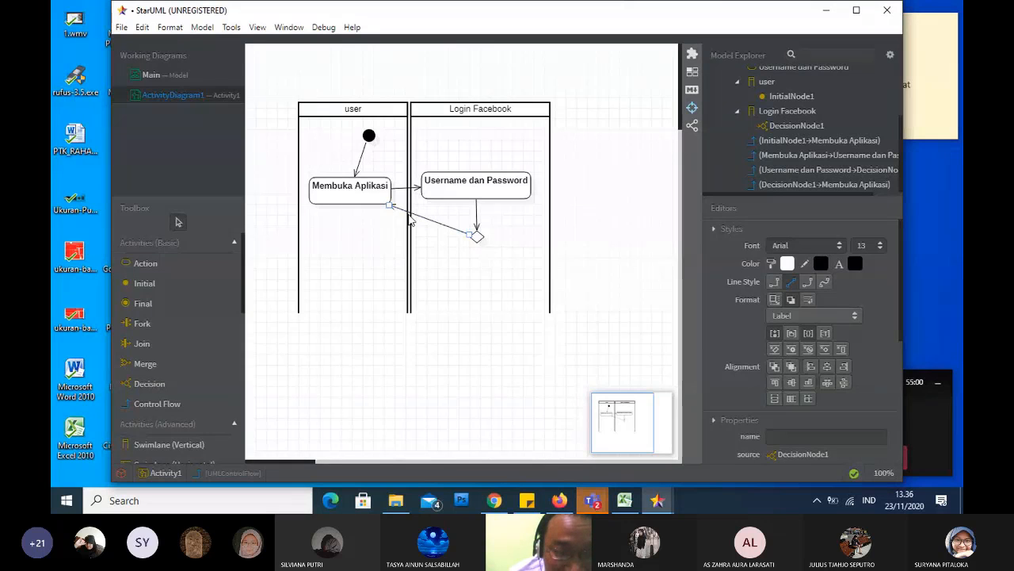
pyautogui.moveTo(393, 213); pyautogui.dragTo(385, 243)
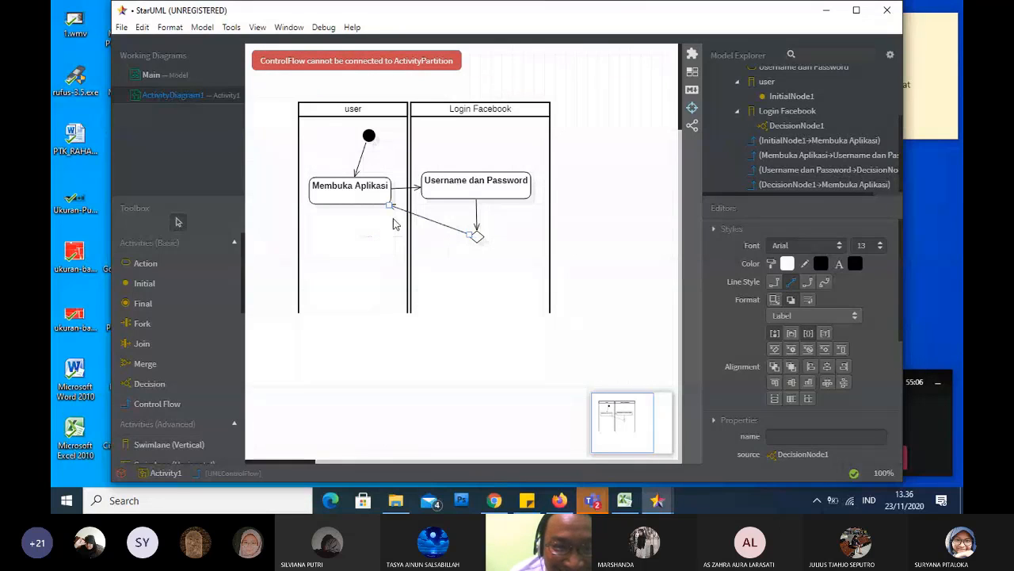
# Add an action named "memasukan username dan password" in the user swimlane, below the Membuka Aplikasi action
pyautogui.click(204, 263)
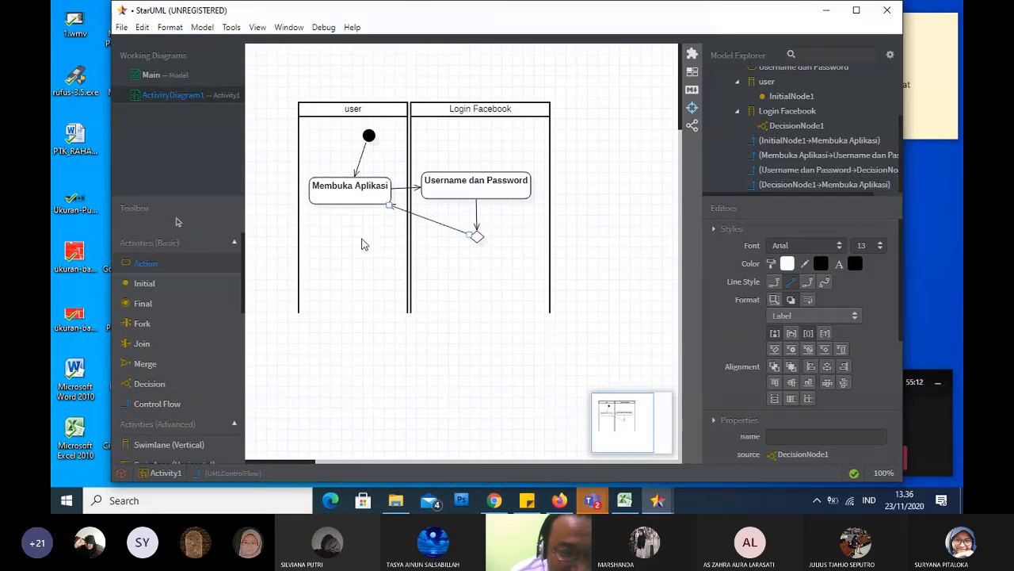
pyautogui.click(362, 243)
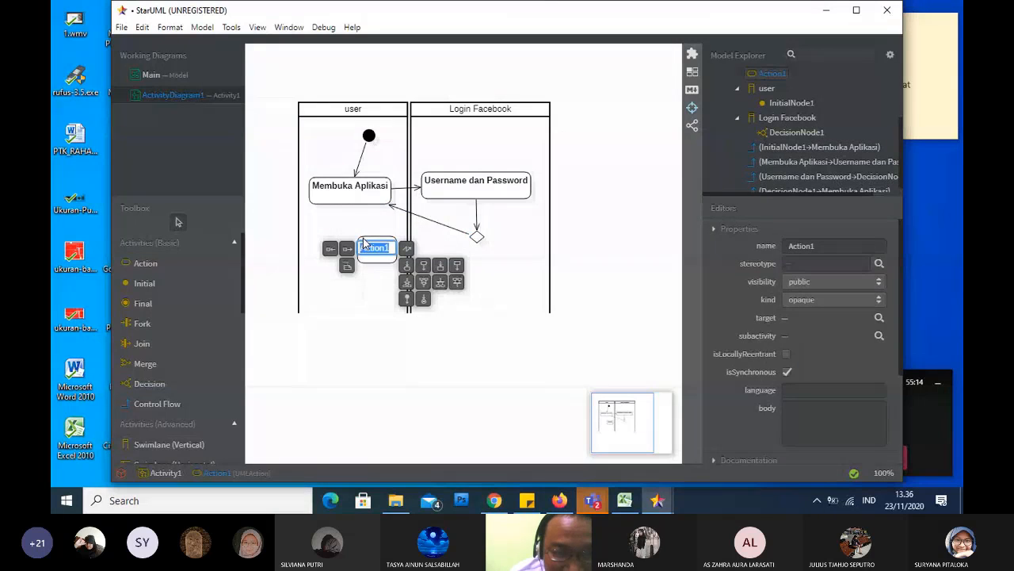
pyautogui.moveTo(362, 240); pyautogui.dragTo(343, 240)
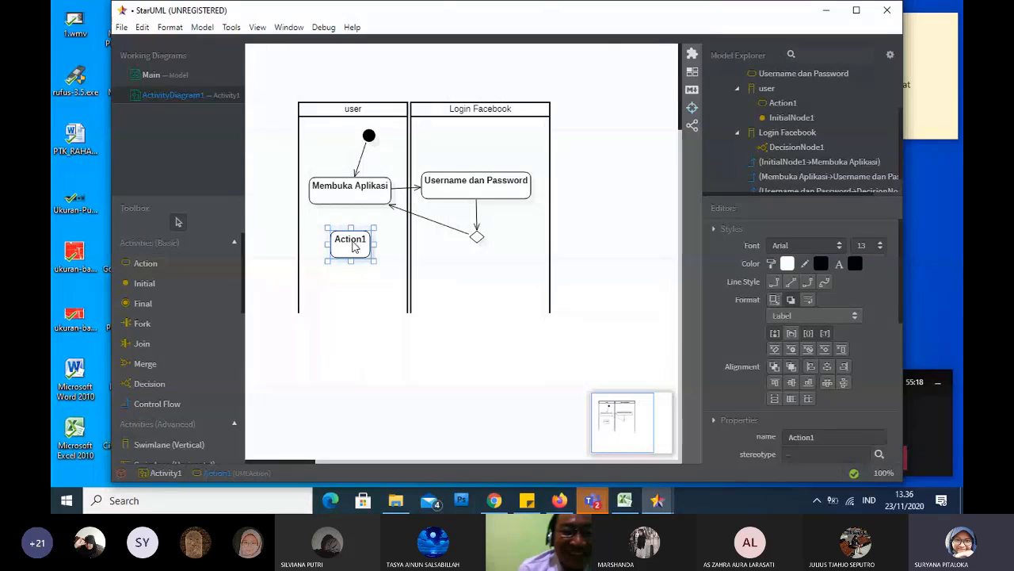
pyautogui.doubleClick(354, 245)
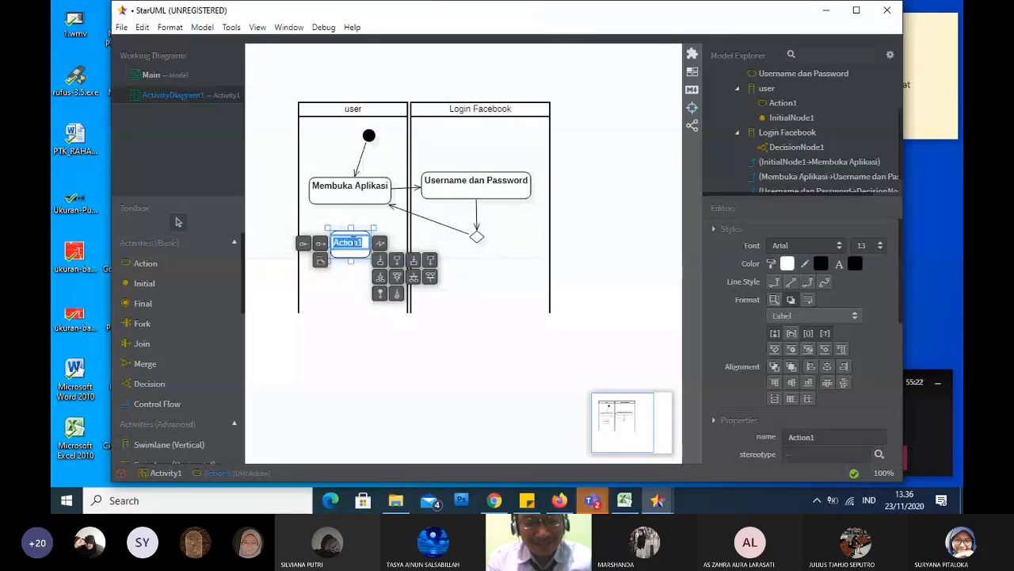
pyautogui.write('me')
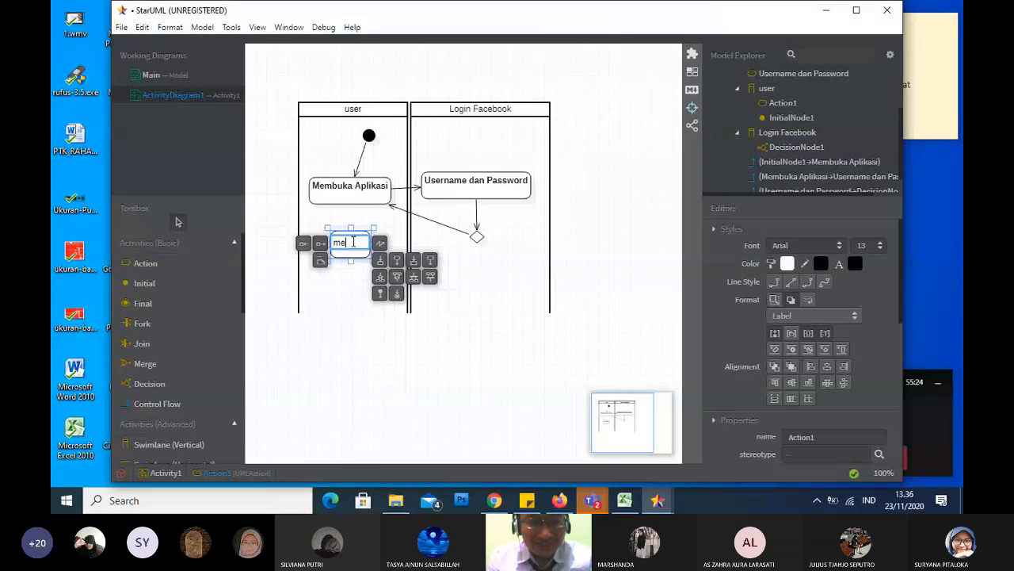
pyautogui.write('masukan')
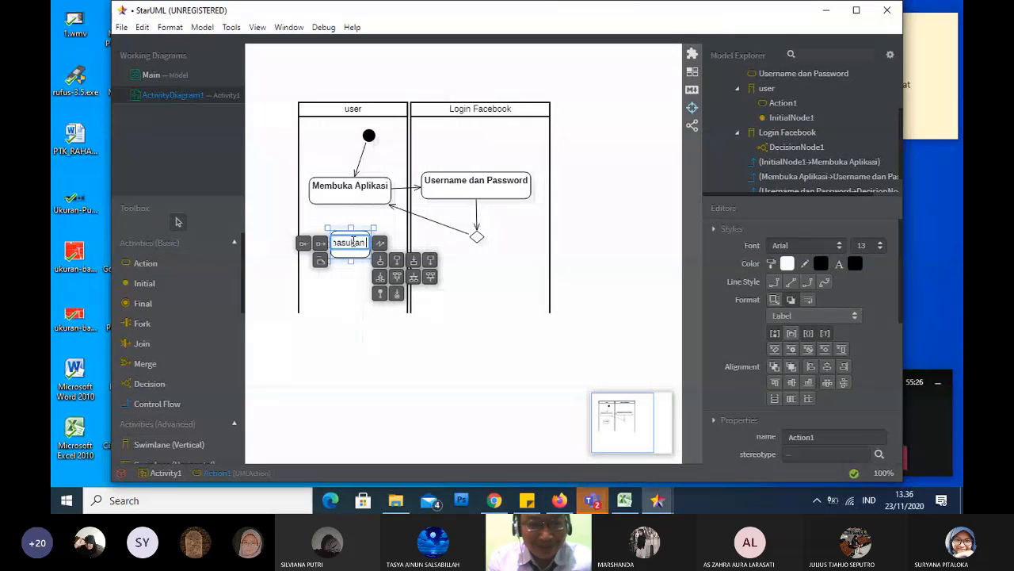
pyautogui.write(' user')
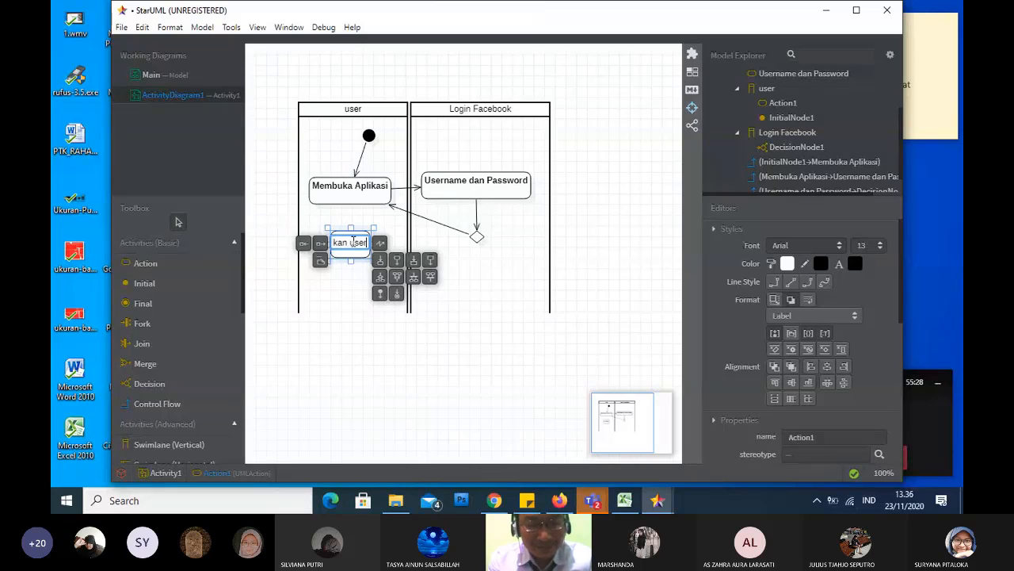
pyautogui.write('name dan')
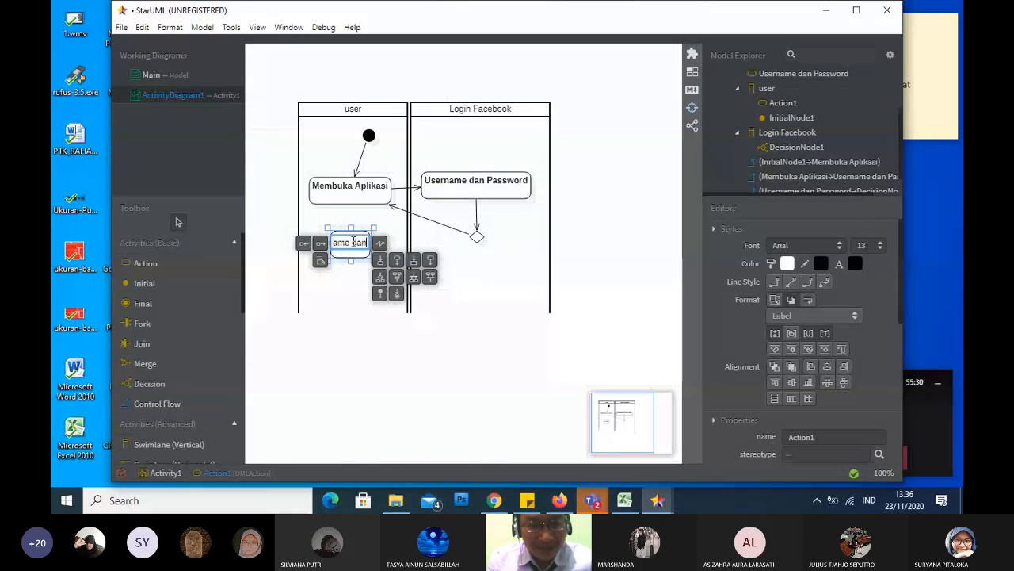
pyautogui.write(' pa')
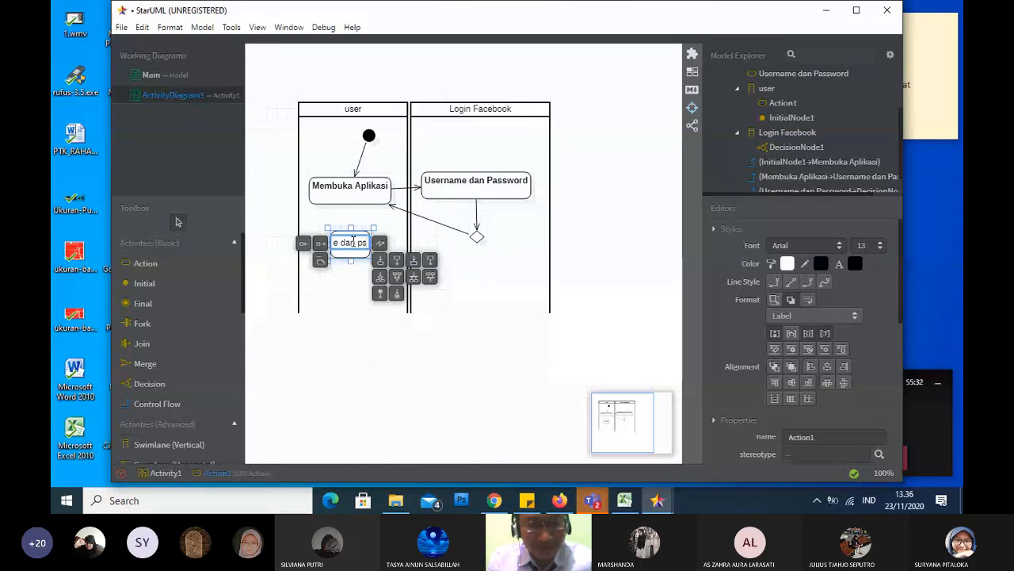
pyautogui.write('ss')
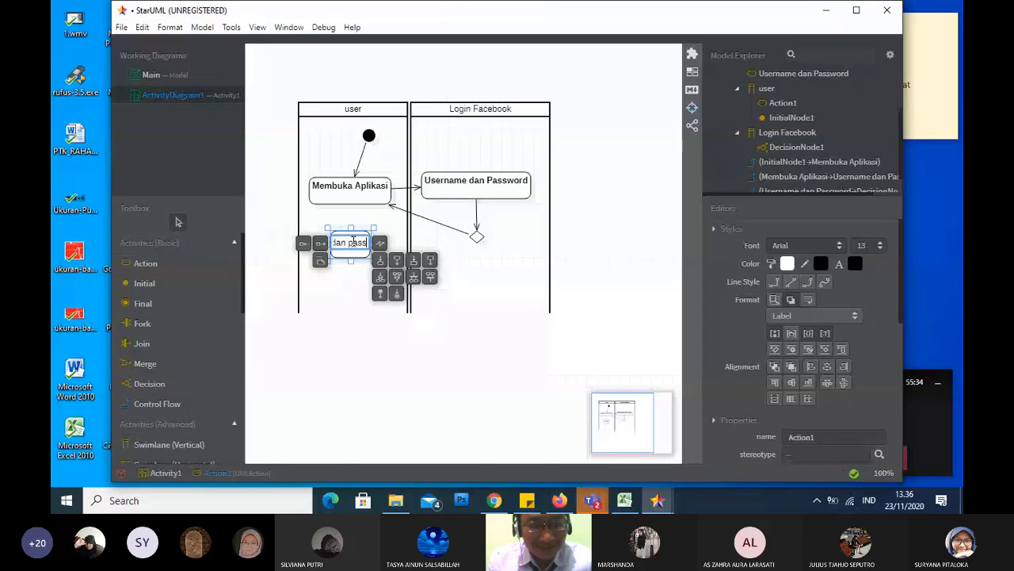
pyautogui.write('word')
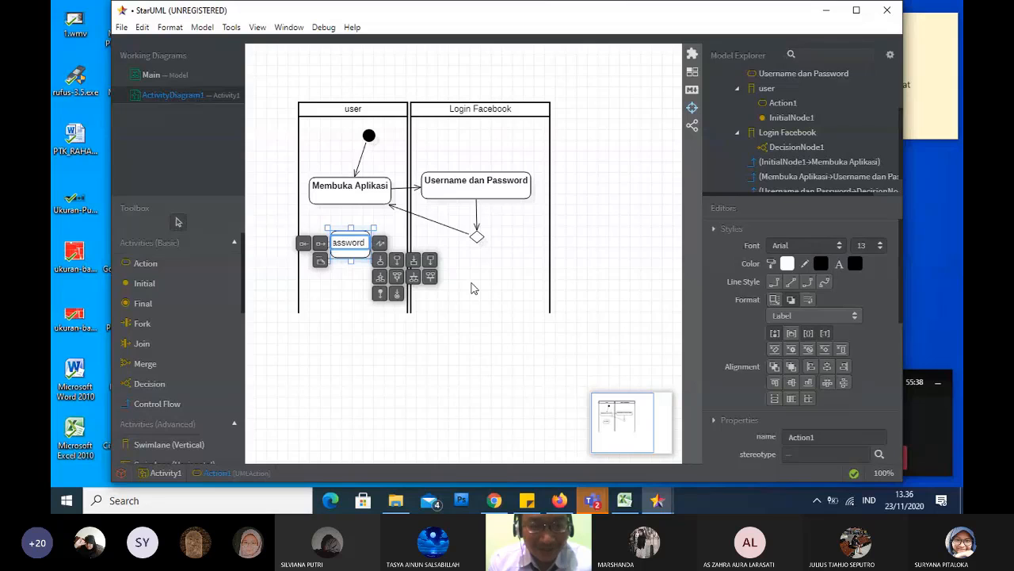
pyautogui.click(471, 288)
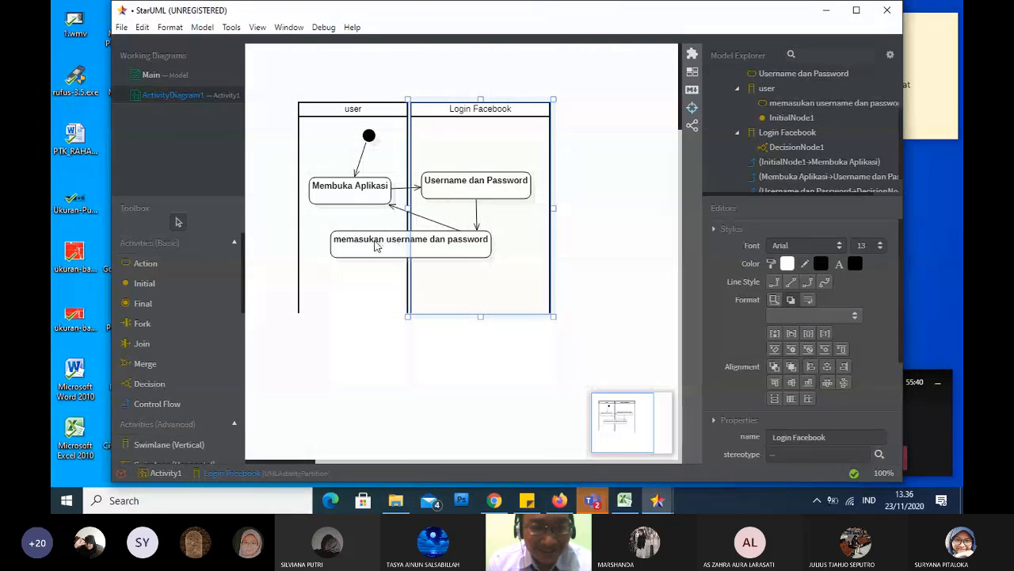
# Move the memasukan username dan password action left, clear of the decision, and bend the decision's return flow to meet the action's right edge
pyautogui.moveTo(376, 246); pyautogui.dragTo(321, 243)
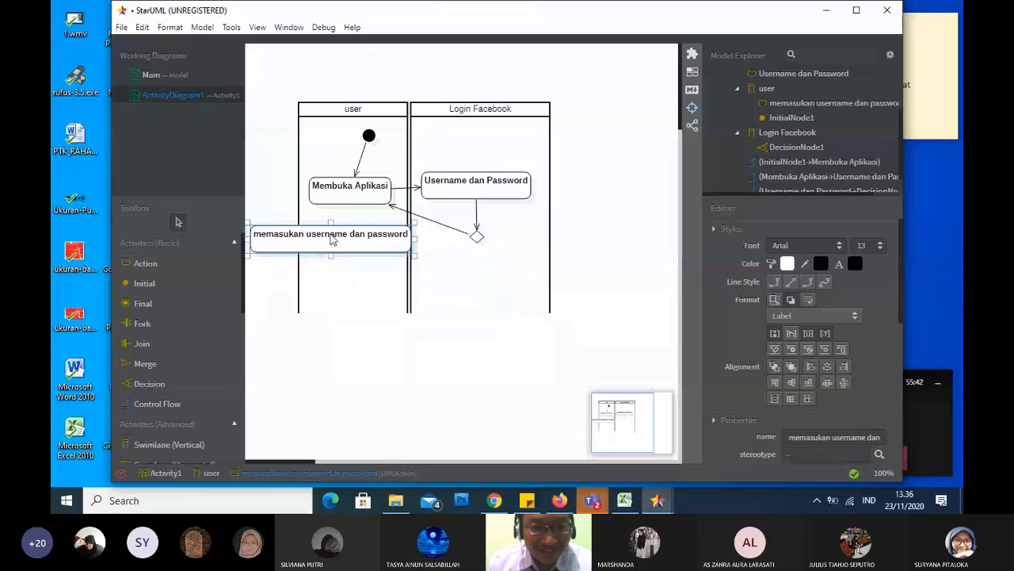
pyautogui.click(398, 211)
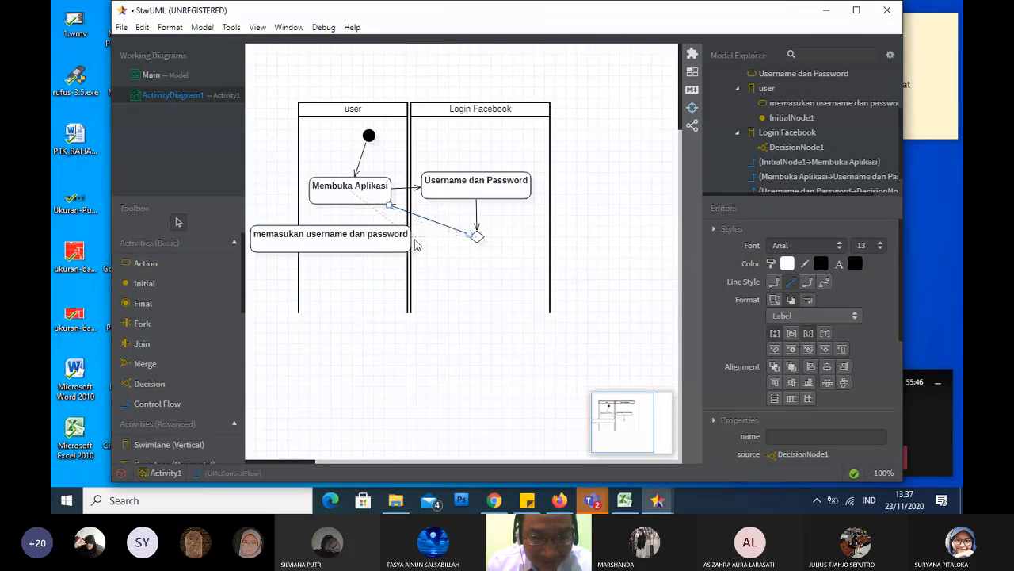
pyautogui.moveTo(414, 241); pyautogui.dragTo(411, 236)
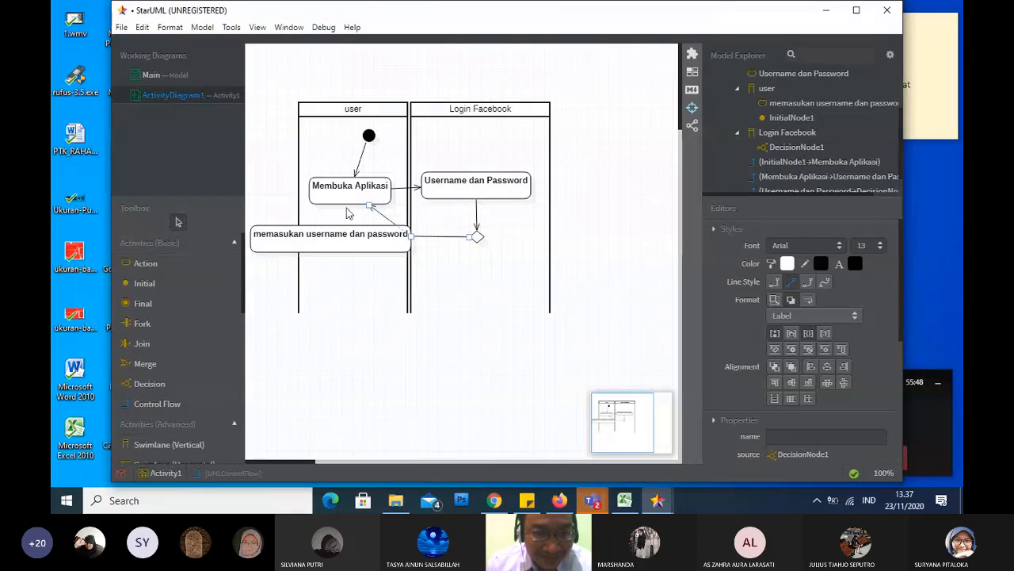
# Widen the user swimlane to the left to enclose the memasukan username dan password action
pyautogui.click(301, 144)
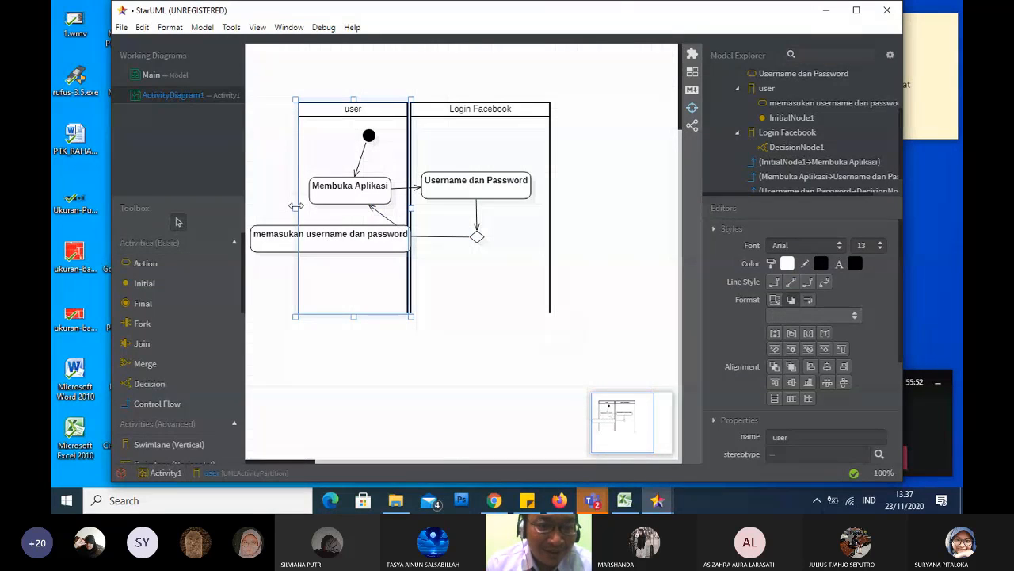
pyautogui.moveTo(259, 210); pyautogui.dragTo(234, 205)
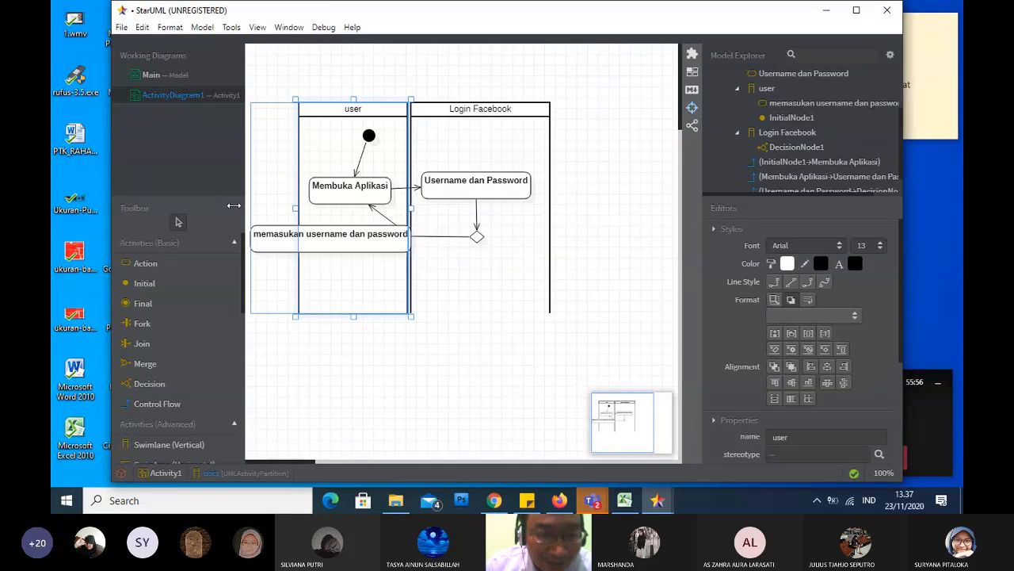